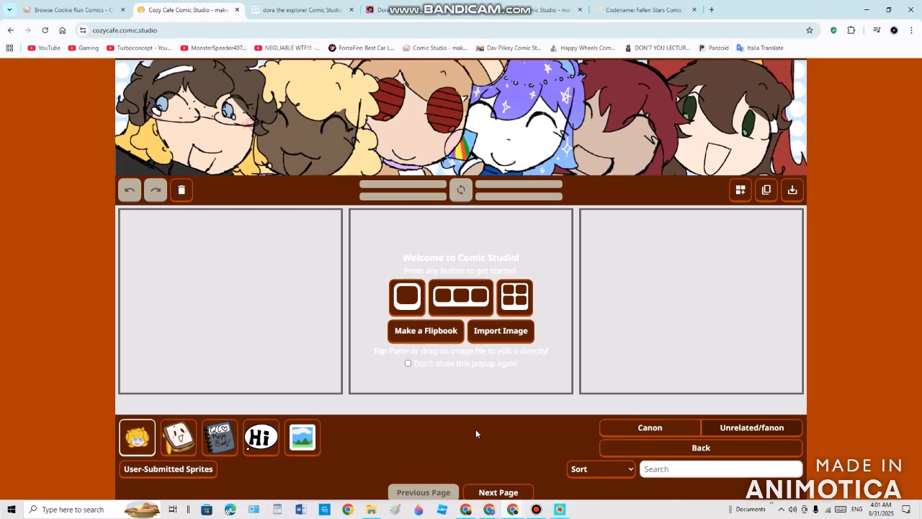
- Look through both pages of character sprite folders in the Unrelated/fanon section of the Cozy Cafe Comic Studio
{"action": "scroll", "coordinate": [475, 432], "scroll_direction": "down", "scroll_amount": 2}
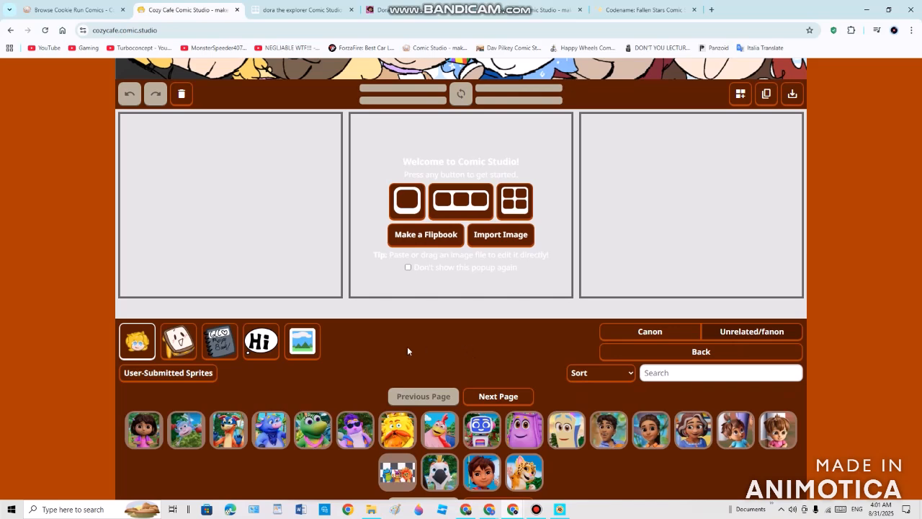
{"action": "scroll", "coordinate": [410, 345], "scroll_direction": "up", "scroll_amount": 2}
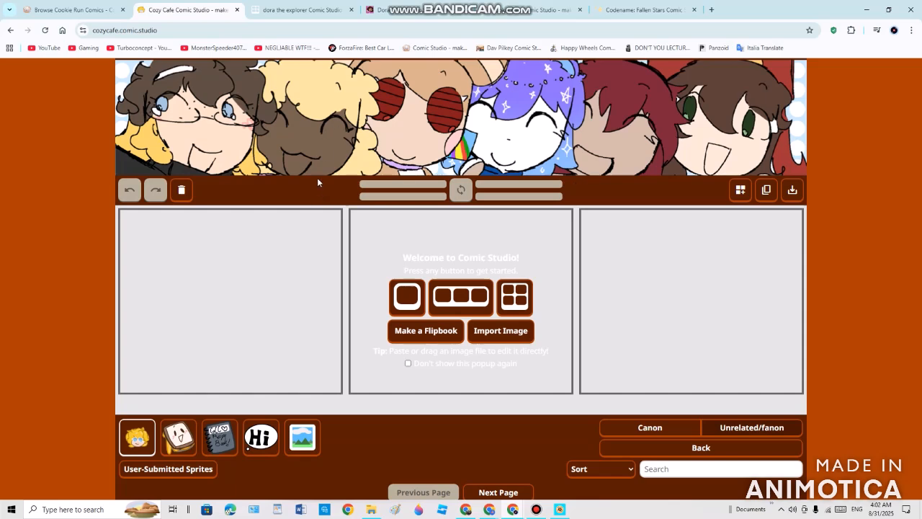
{"action": "scroll", "coordinate": [317, 183], "scroll_direction": "down", "scroll_amount": 2}
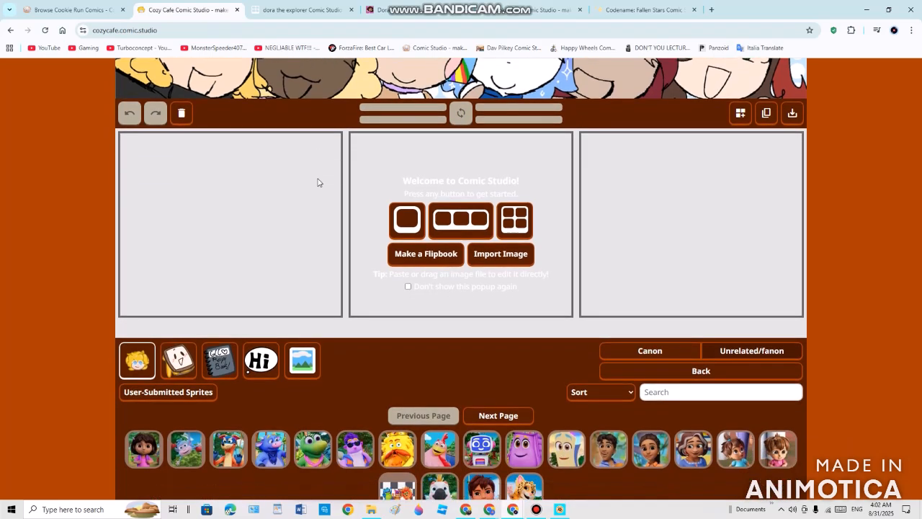
{"action": "scroll", "coordinate": [317, 183], "scroll_direction": "down", "scroll_amount": 1}
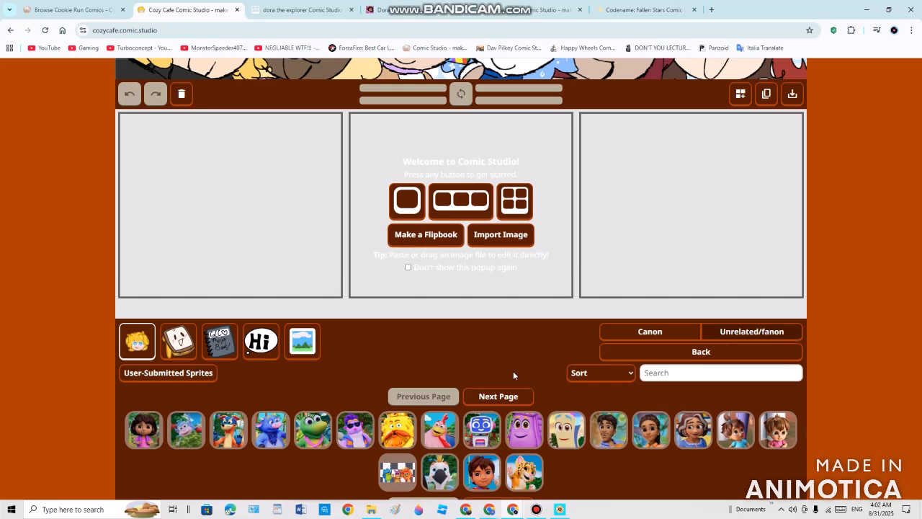
{"action": "left_click", "coordinate": [502, 395]}
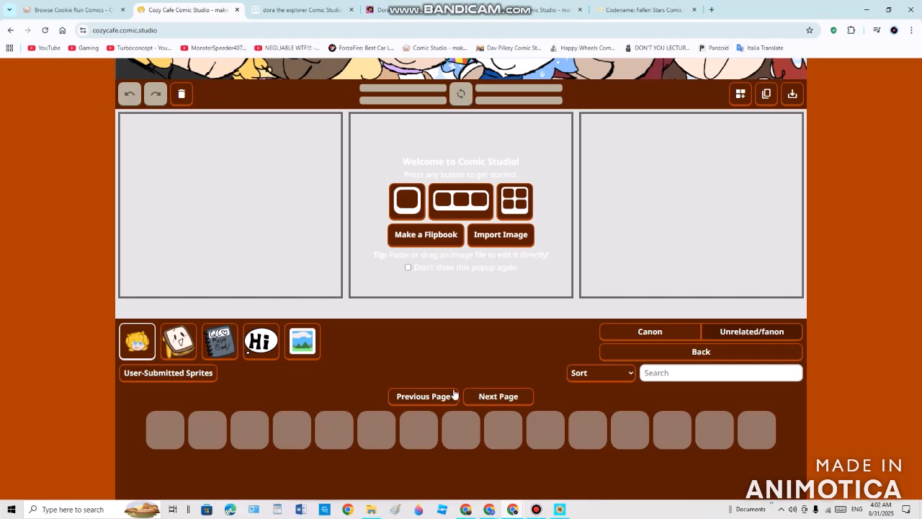
{"action": "left_click", "coordinate": [443, 395]}
{"action": "scroll", "coordinate": [476, 396], "scroll_direction": "up", "scroll_amount": 1}
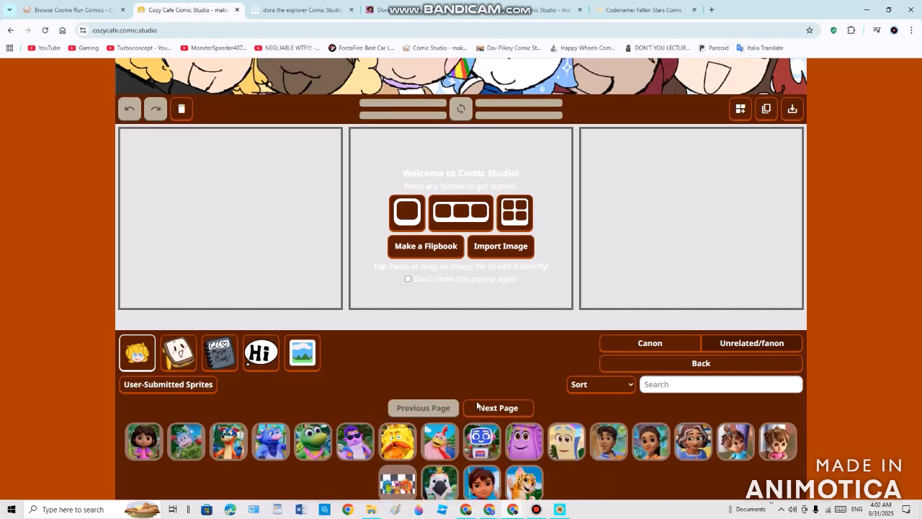
{"action": "left_click", "coordinate": [480, 441]}
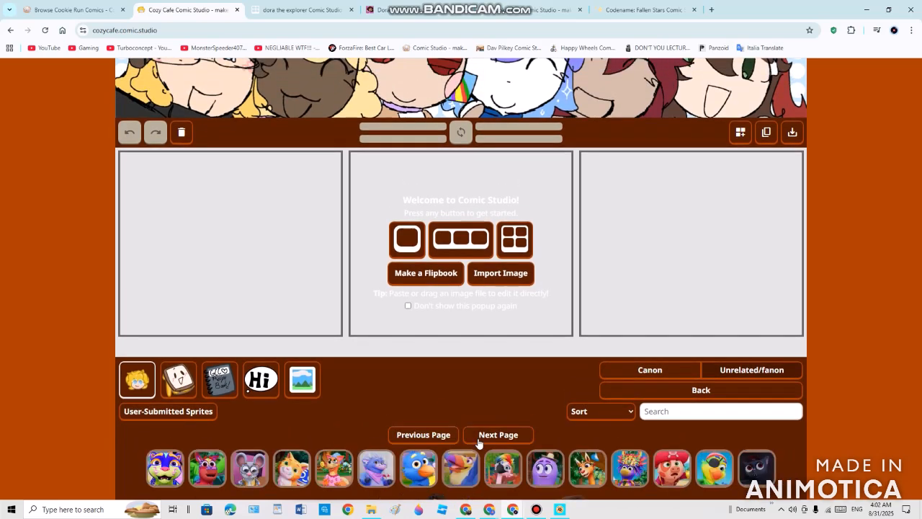
{"action": "left_click", "coordinate": [474, 441]}
{"action": "left_click", "coordinate": [452, 438]}
{"action": "left_click", "coordinate": [436, 435]}
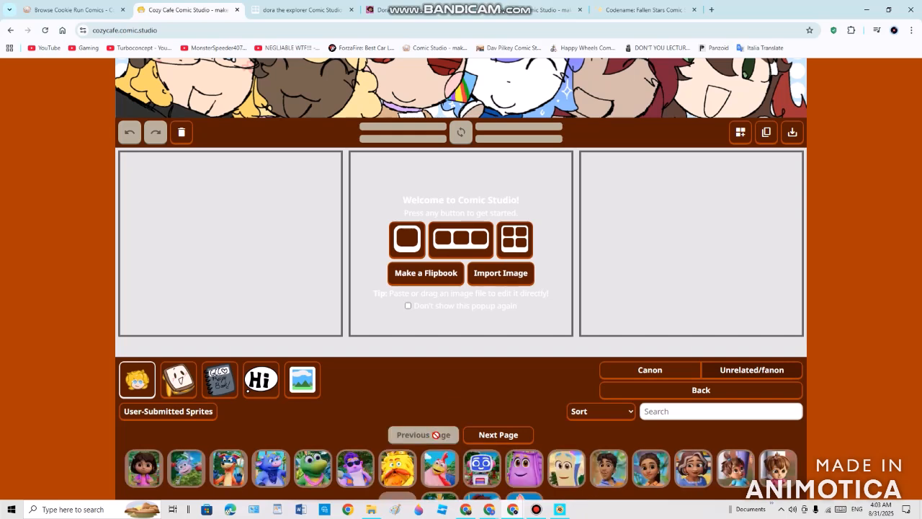
{"action": "left_click", "coordinate": [497, 435]}
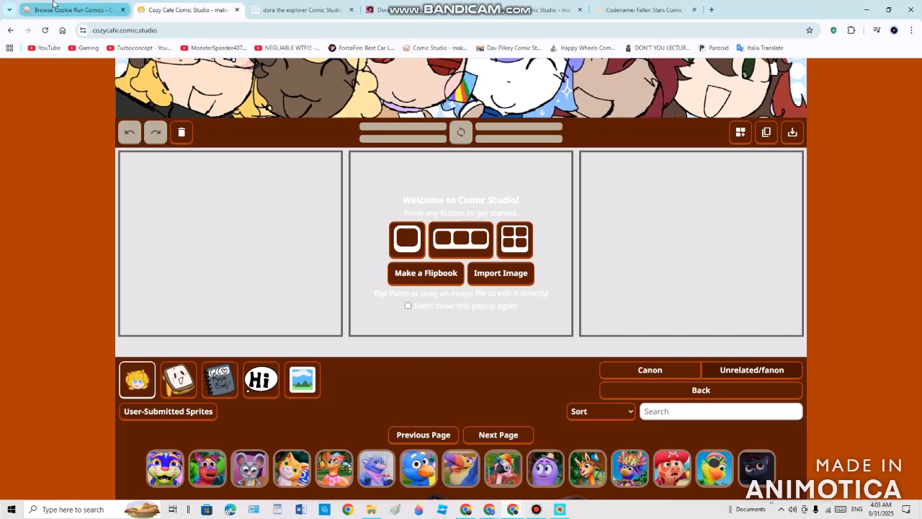
{"action": "mouse_move", "coordinate": [53, 2]}
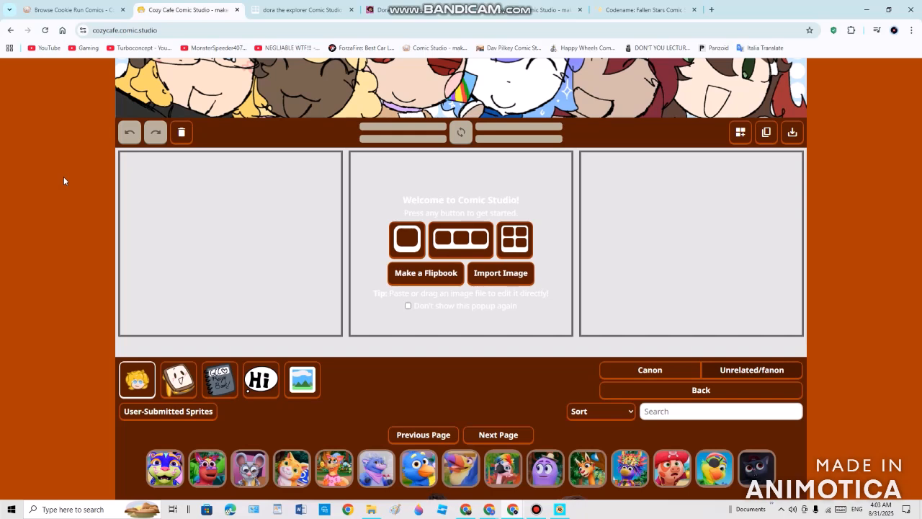
{"action": "left_click", "coordinate": [442, 436]}
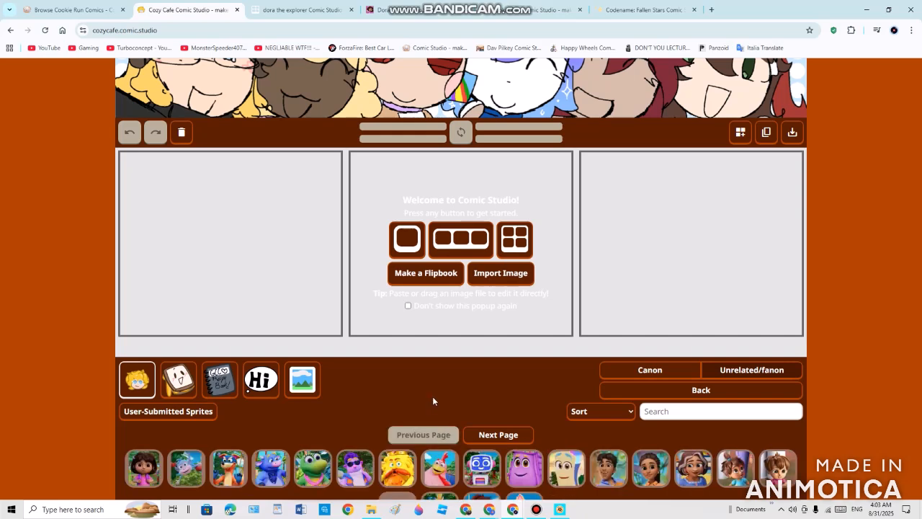
{"action": "scroll", "coordinate": [433, 401], "scroll_direction": "up", "scroll_amount": 1}
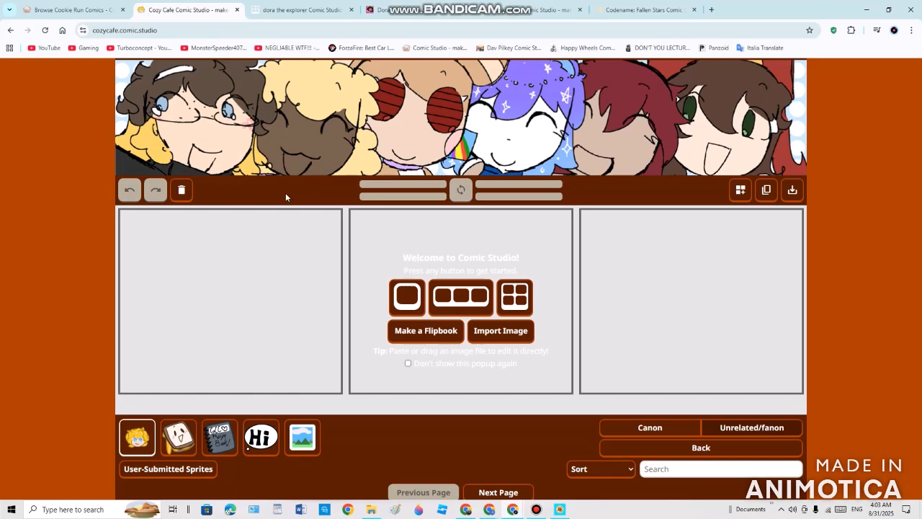
- Switch to the dora the explorer Comic Studio and view its six-panel comic
{"action": "mouse_move", "coordinate": [276, 4]}
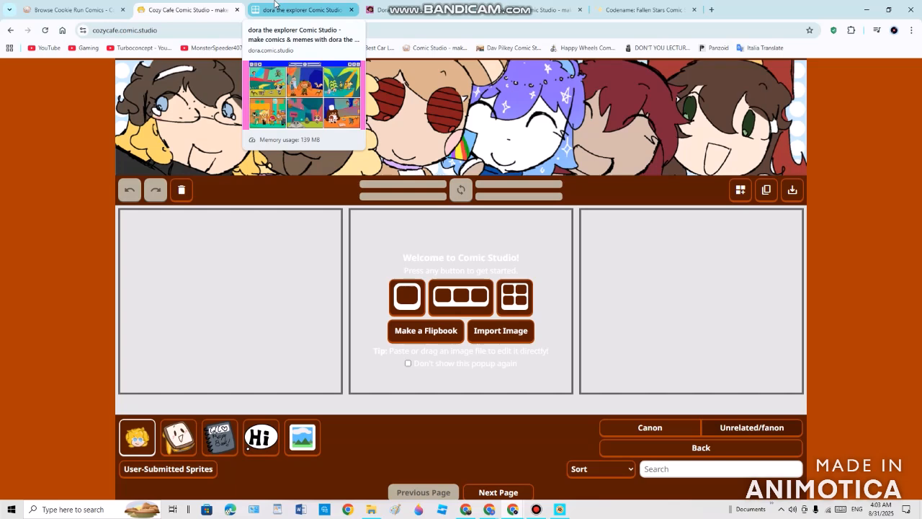
{"action": "left_click", "coordinate": [276, 9]}
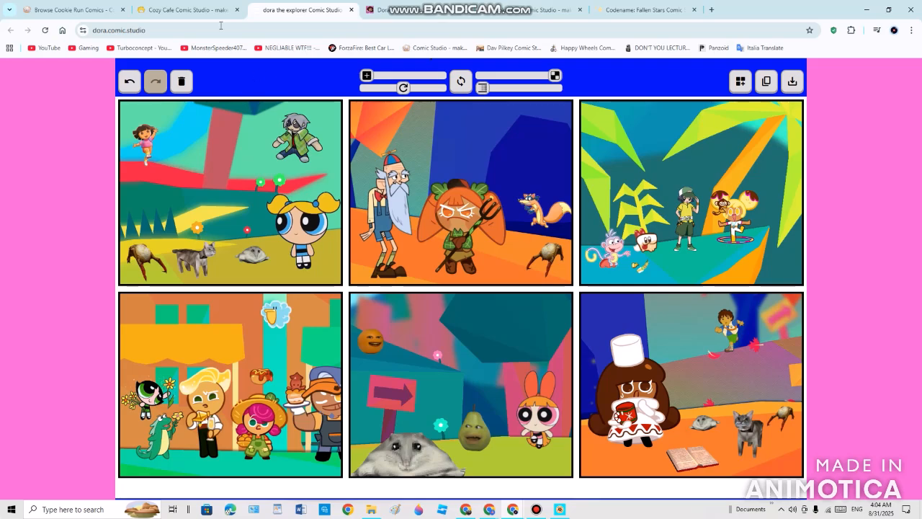
{"action": "left_click", "coordinate": [186, 9]}
- Switch to the Dora 2024 Comic Studio and examine its six panels and the available backdrops
{"action": "left_click", "coordinate": [370, 10]}
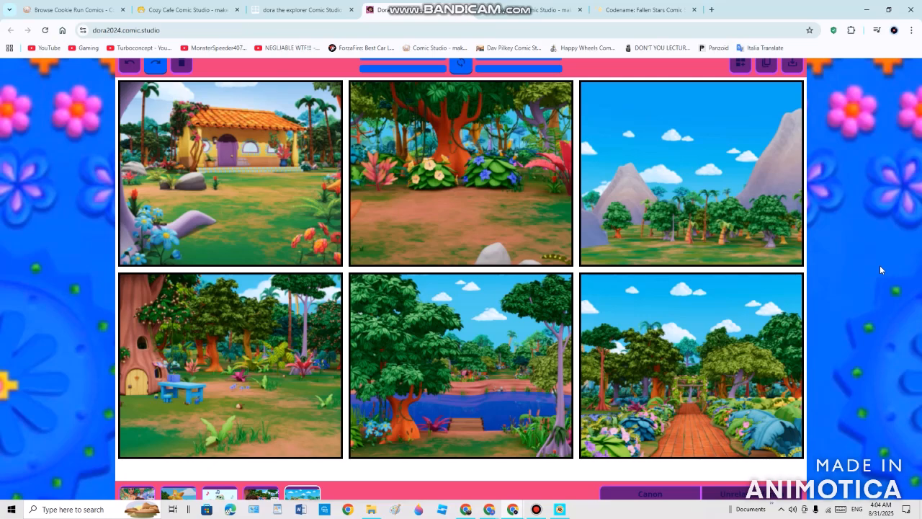
{"action": "scroll", "coordinate": [880, 270], "scroll_direction": "down", "scroll_amount": 2}
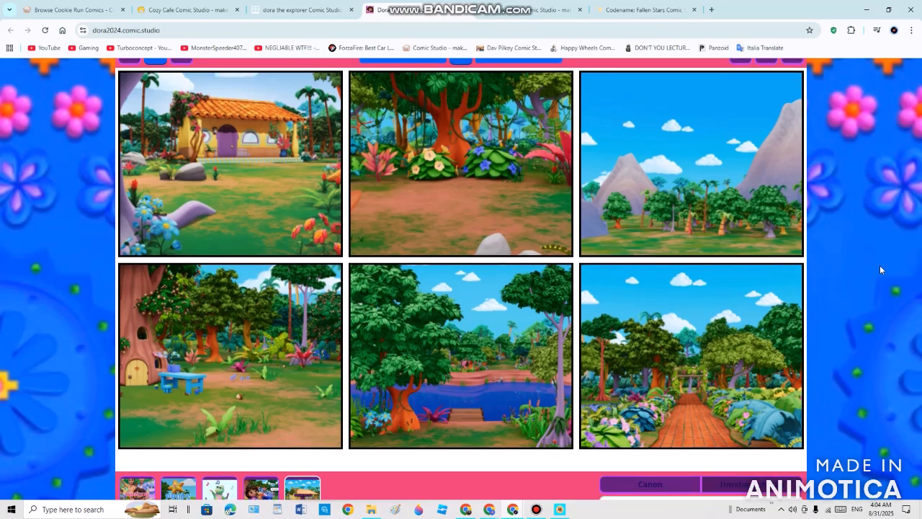
{"action": "scroll", "coordinate": [880, 270], "scroll_direction": "down", "scroll_amount": 8}
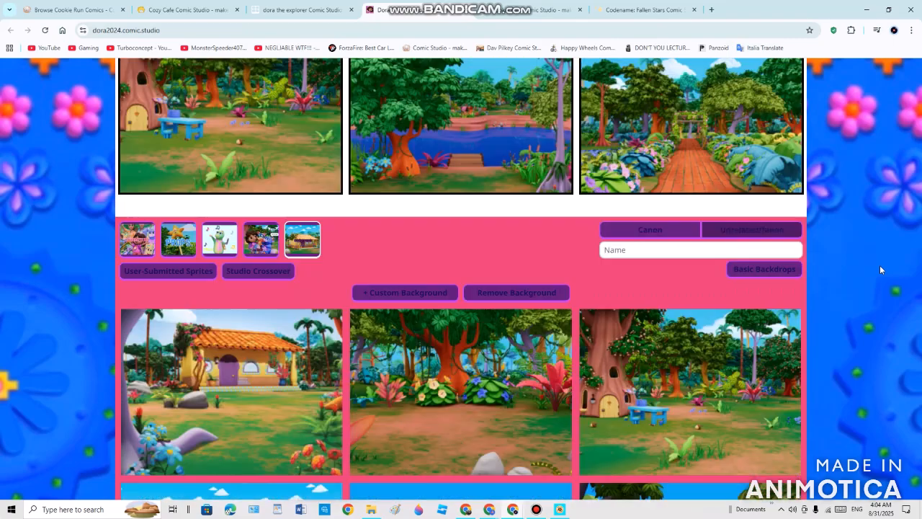
{"action": "scroll", "coordinate": [879, 270], "scroll_direction": "down", "scroll_amount": 1}
{"action": "scroll", "coordinate": [880, 269], "scroll_direction": "up", "scroll_amount": 8}
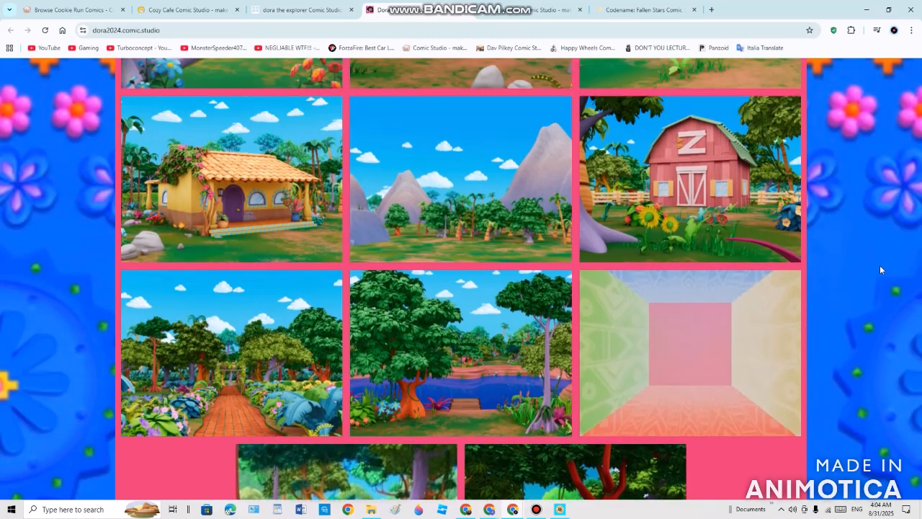
{"action": "scroll", "coordinate": [880, 270], "scroll_direction": "up", "scroll_amount": 5}
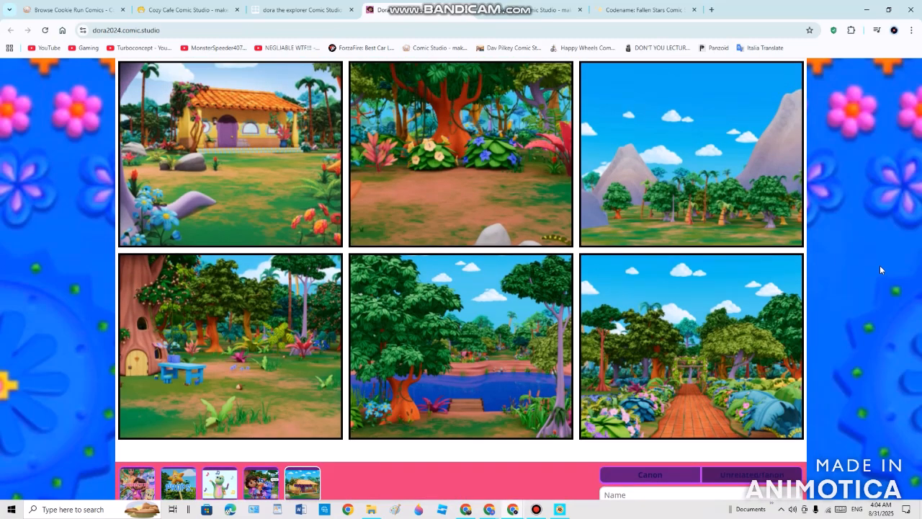
- Open the Dora 2024 character sprites and look through both pages of character folders
{"action": "left_click", "coordinate": [137, 483]}
{"action": "scroll", "coordinate": [64, 415], "scroll_direction": "down", "scroll_amount": 4}
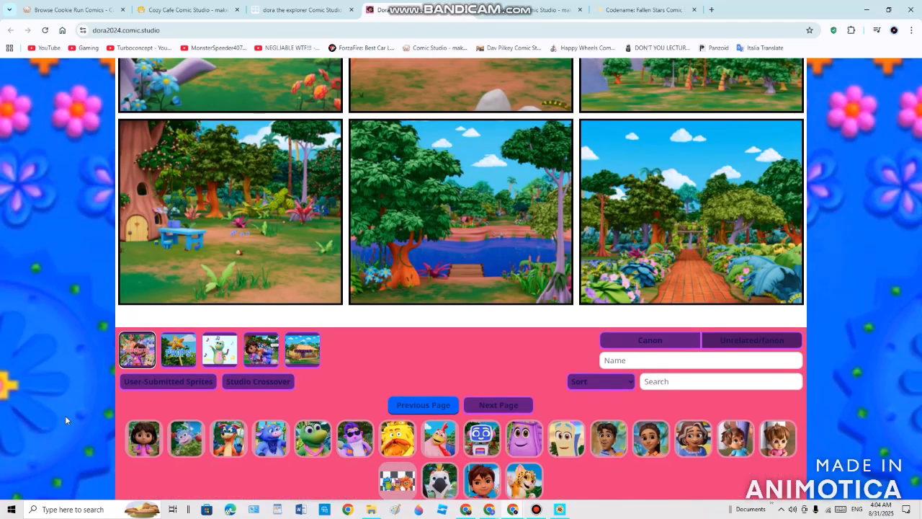
{"action": "scroll", "coordinate": [461, 432], "scroll_direction": "up", "scroll_amount": 1}
{"action": "left_click", "coordinate": [469, 448]}
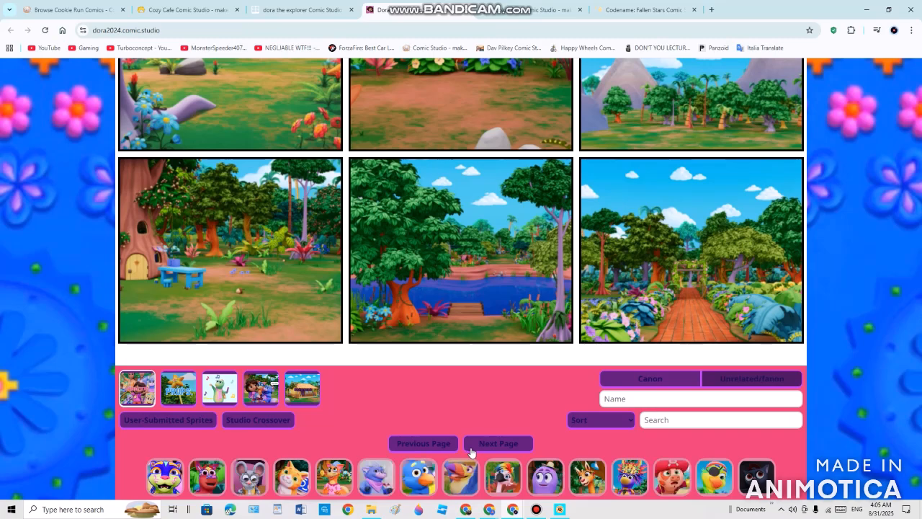
{"action": "left_click", "coordinate": [435, 444]}
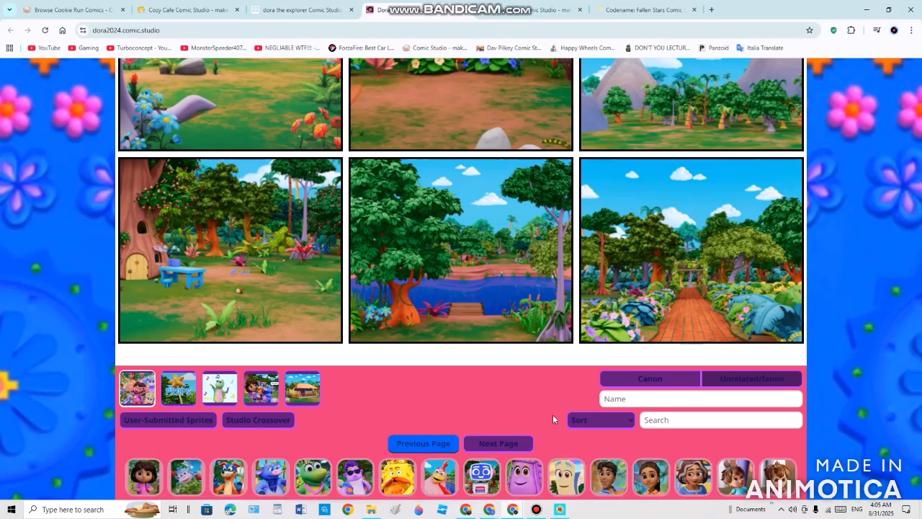
- Check the Unrelated/fanon section of the Dora 2024 character sprites, and go back to the parent folder level
{"action": "left_click", "coordinate": [787, 380]}
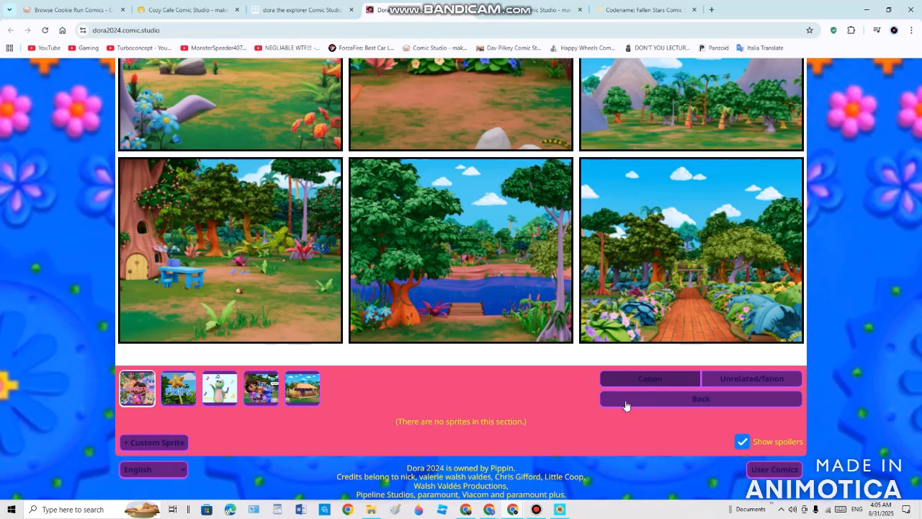
{"action": "left_click", "coordinate": [625, 403]}
{"action": "scroll", "coordinate": [544, 401], "scroll_direction": "down", "scroll_amount": 1}
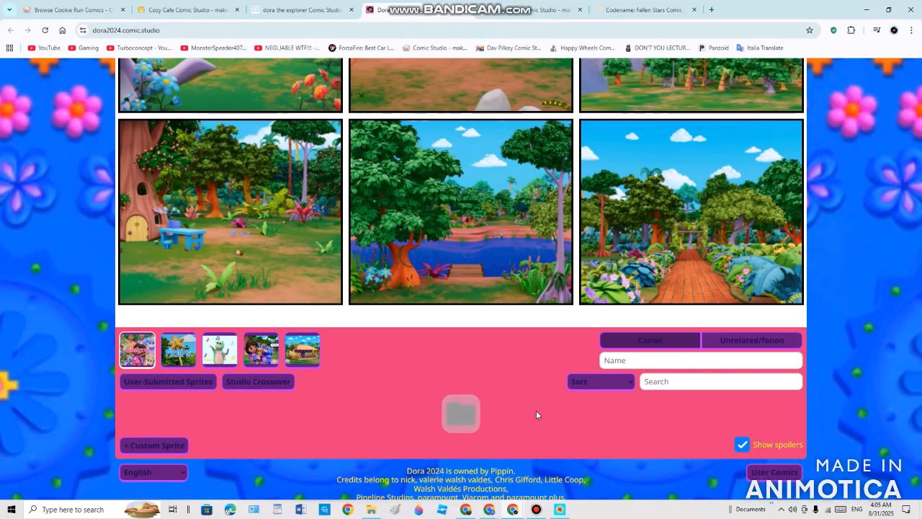
- Read the ownership and credits text below the Dora 2024 sprite library, highlighting its lines one after another
{"action": "scroll", "coordinate": [402, 427], "scroll_direction": "down", "scroll_amount": 1}
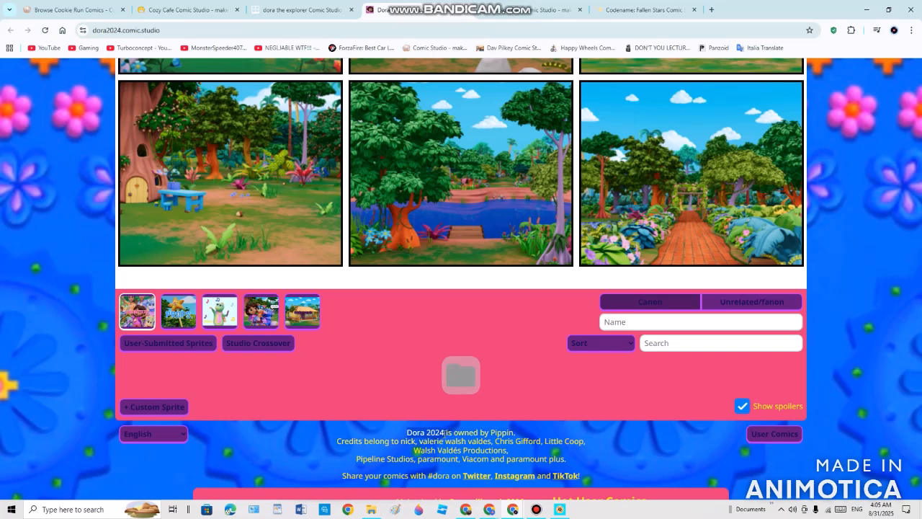
{"action": "left_click_drag", "start_coordinate": [324, 445], "coordinate": [601, 443]}
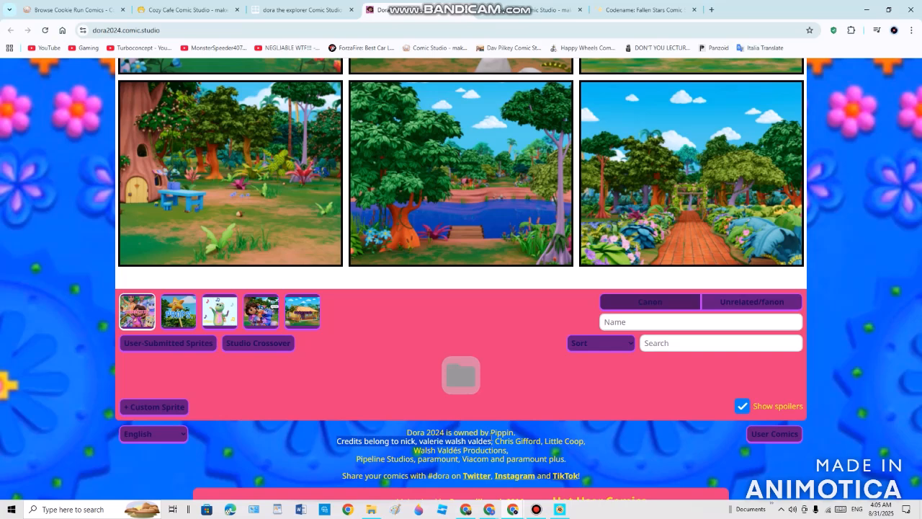
{"action": "left_click_drag", "start_coordinate": [492, 438], "coordinate": [595, 449]}
{"action": "left_click", "coordinate": [593, 448]}
{"action": "left_click_drag", "start_coordinate": [413, 451], "coordinate": [587, 461]}
{"action": "left_click", "coordinate": [587, 461]}
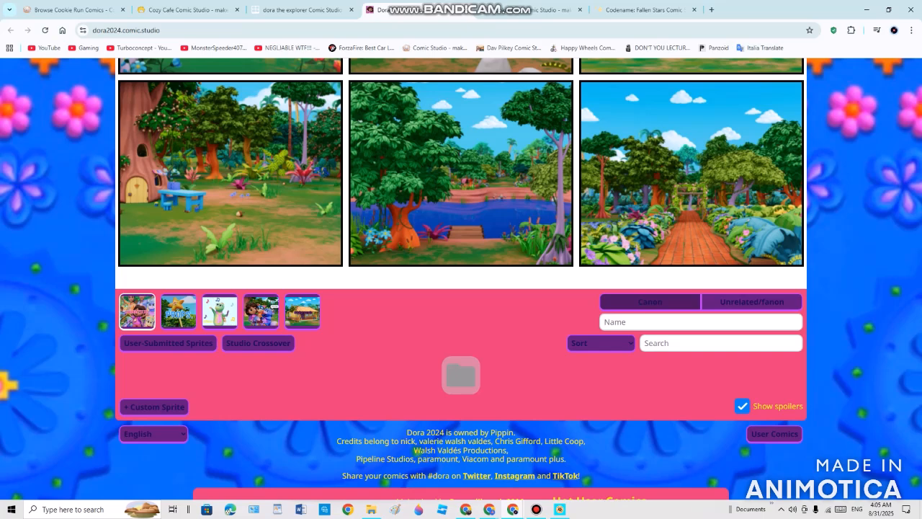
{"action": "left_click_drag", "start_coordinate": [415, 451], "coordinate": [507, 449]}
{"action": "left_click", "coordinate": [515, 454]}
- Return to the Dora 2024 comic panels and switch back to the dora the explorer Comic Studio
{"action": "scroll", "coordinate": [634, 433], "scroll_direction": "up", "scroll_amount": 2}
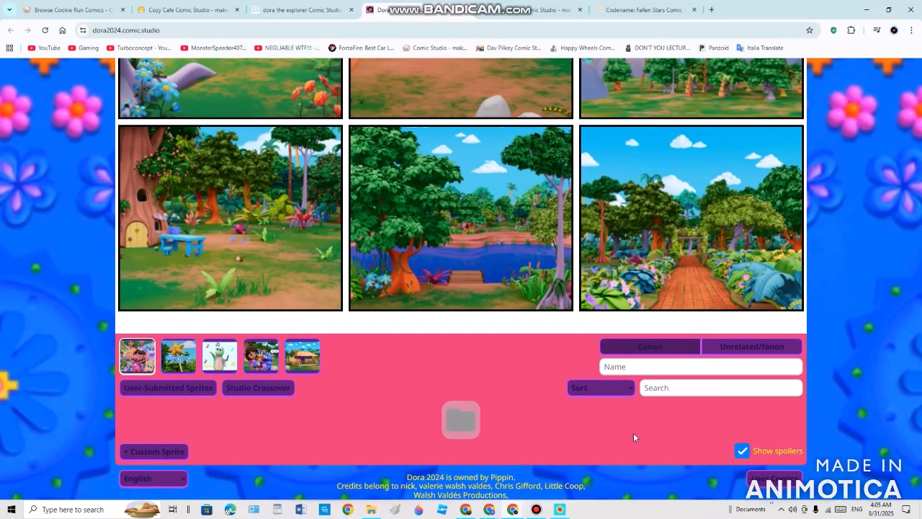
{"action": "scroll", "coordinate": [634, 435], "scroll_direction": "up", "scroll_amount": 1}
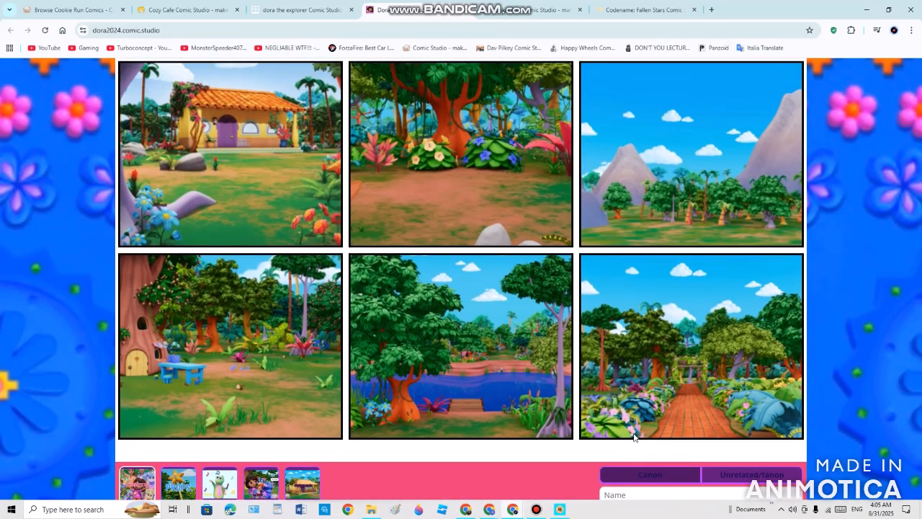
{"action": "scroll", "coordinate": [633, 437], "scroll_direction": "up", "scroll_amount": 1}
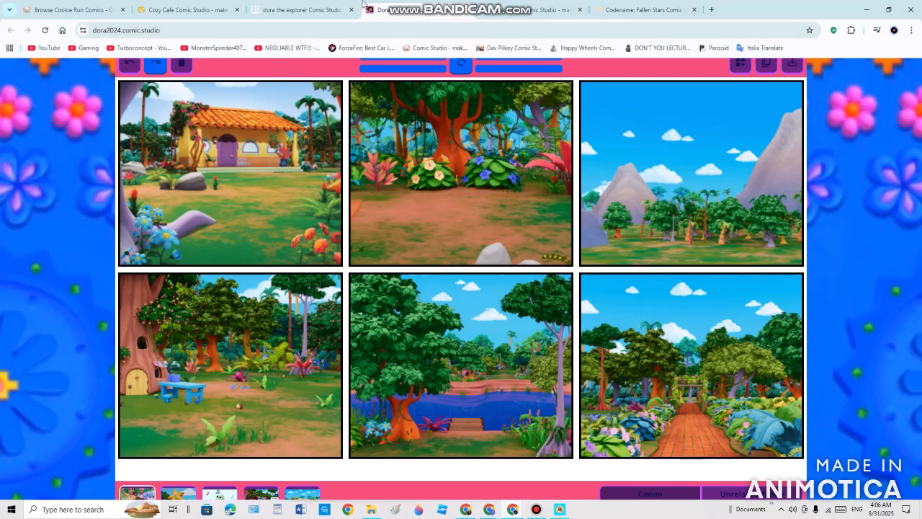
{"action": "left_click", "coordinate": [321, 15]}
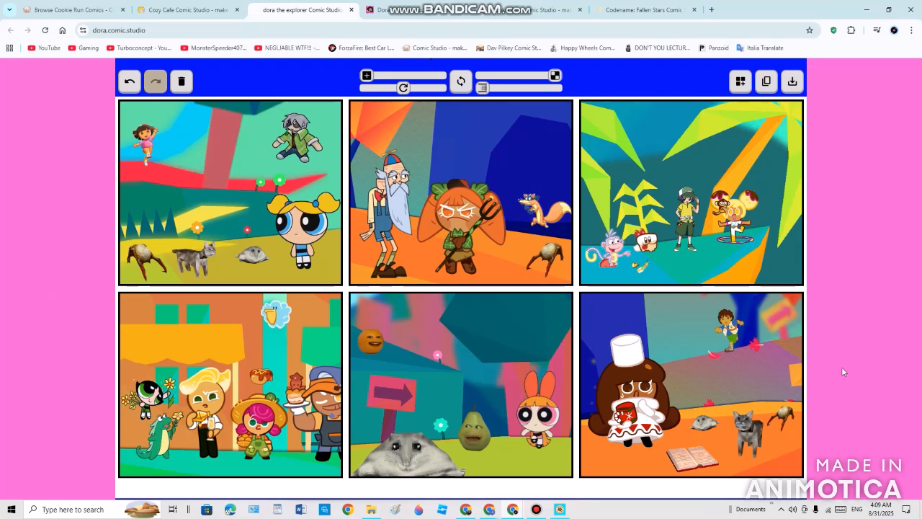
- Switch between the open comic studios and view the characters placed in the Dora 2024 comic's six panels
{"action": "left_click", "coordinate": [389, 9]}
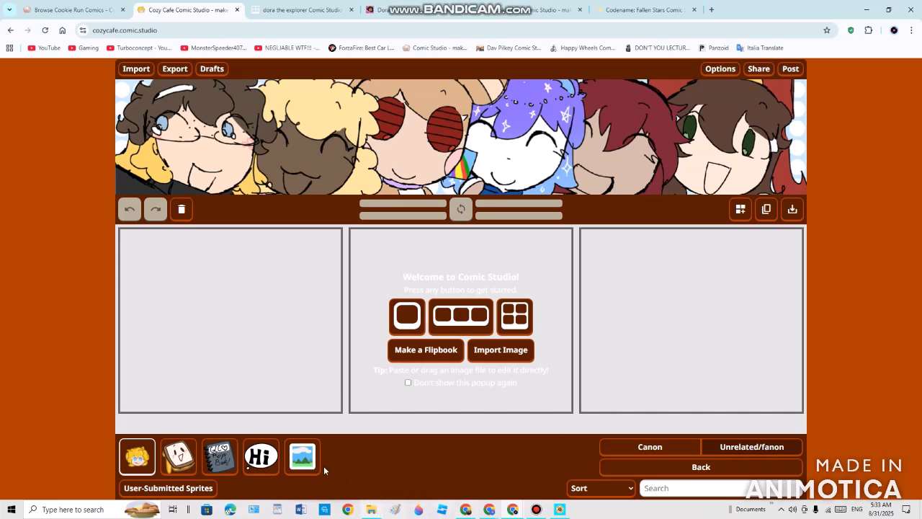
{"action": "left_click", "coordinate": [548, 9]}
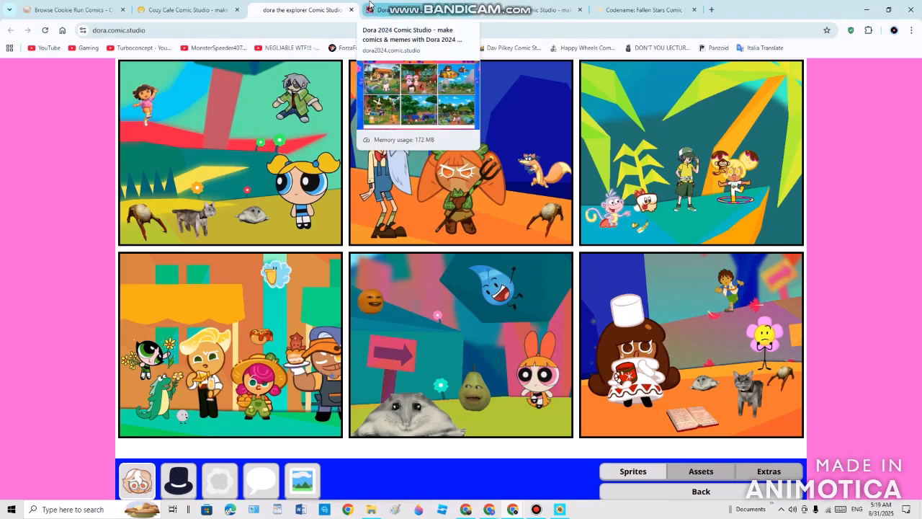
{"action": "left_click", "coordinate": [370, 9]}
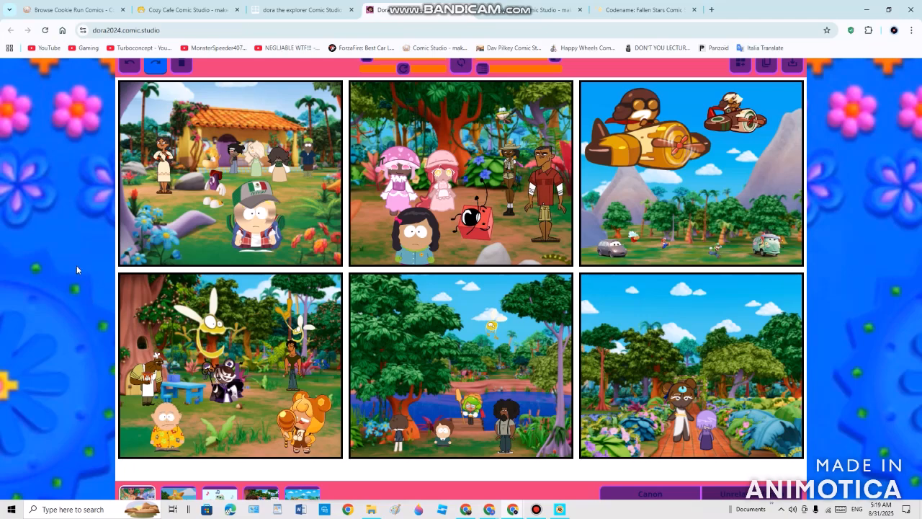
{"action": "scroll", "coordinate": [318, 438], "scroll_direction": "down", "scroll_amount": 1}
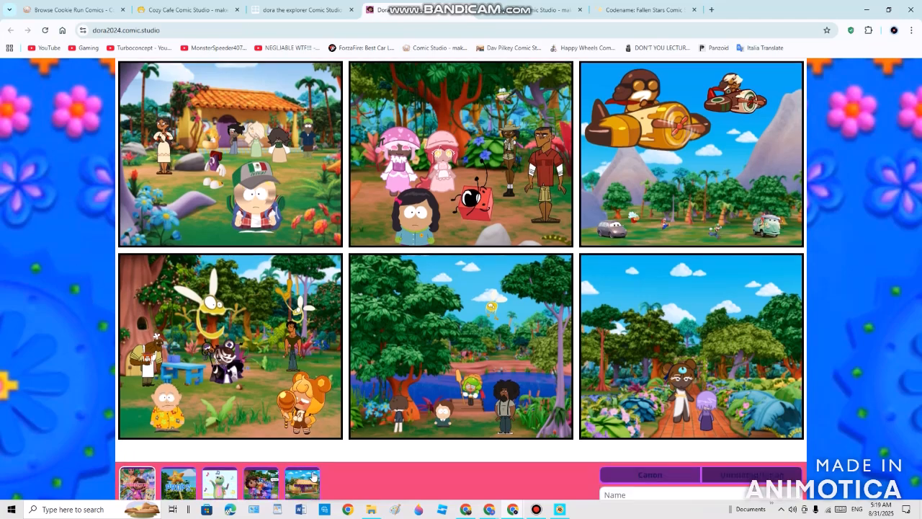
- Open the Cookie Run crossover sprites, check the Side Games characters, and switch to the OvenBreak/LINE section
{"action": "left_click", "coordinate": [284, 497]}
{"action": "scroll", "coordinate": [504, 461], "scroll_direction": "down", "scroll_amount": 1}
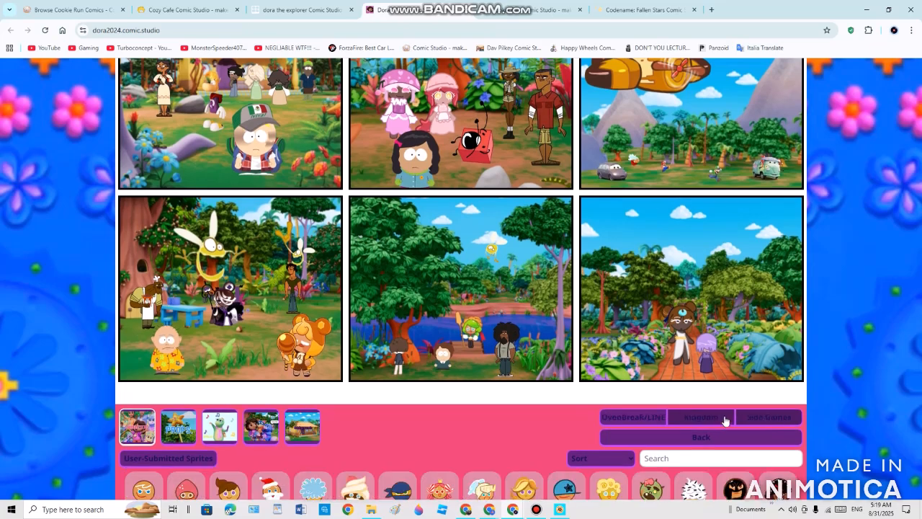
{"action": "left_click", "coordinate": [769, 420]}
{"action": "scroll", "coordinate": [430, 432], "scroll_direction": "down", "scroll_amount": 1}
{"action": "scroll", "coordinate": [477, 441], "scroll_direction": "down", "scroll_amount": 2}
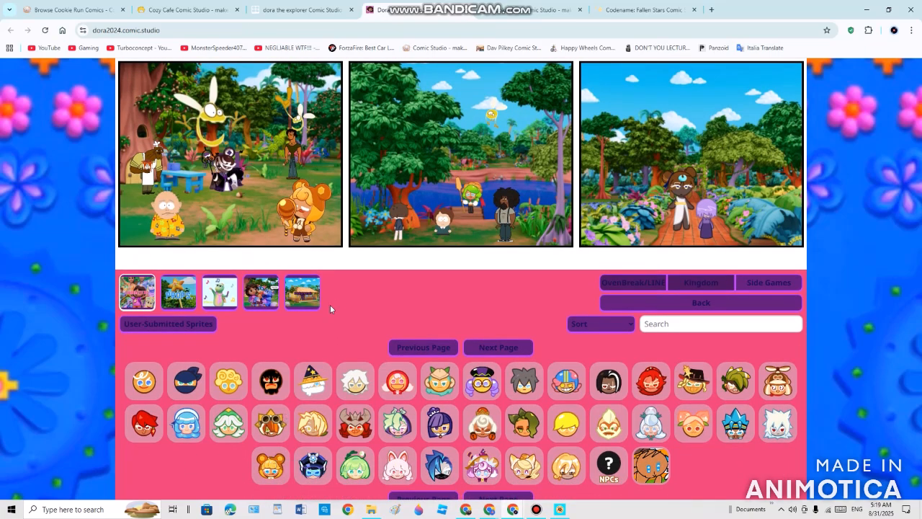
{"action": "scroll", "coordinate": [512, 305], "scroll_direction": "up", "scroll_amount": 1}
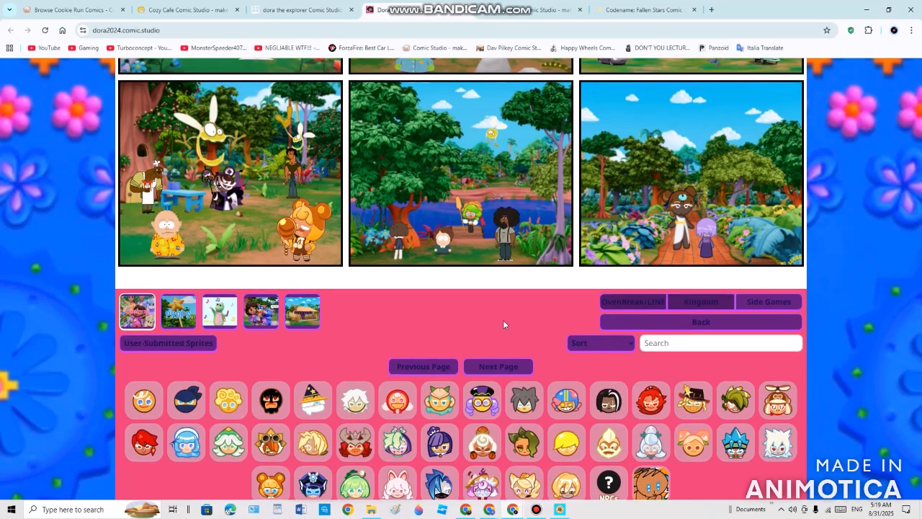
{"action": "scroll", "coordinate": [230, 326], "scroll_direction": "up", "scroll_amount": 1}
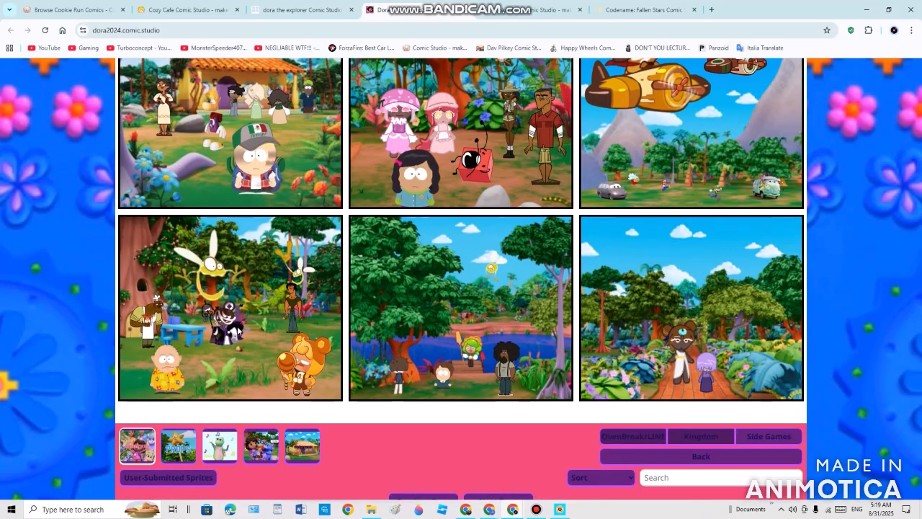
{"action": "left_click", "coordinate": [641, 435]}
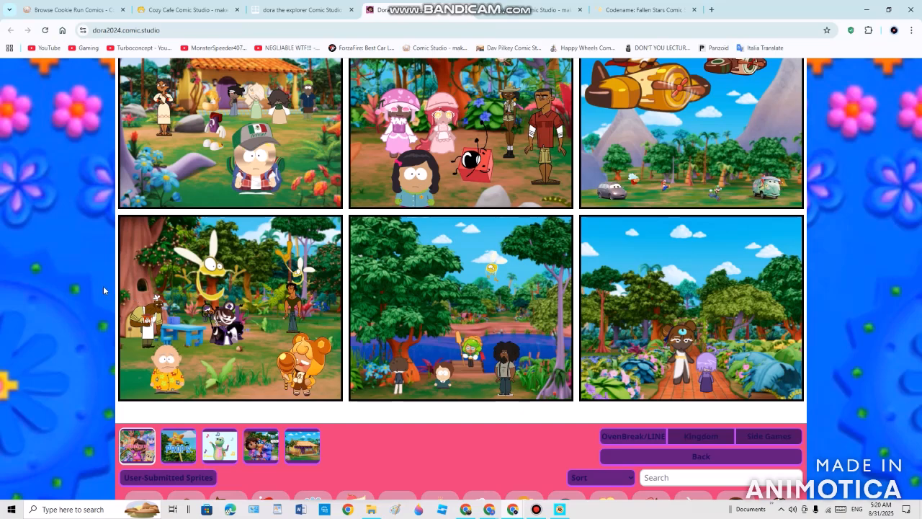
- View the crossover characters placed across the six panels of the Dora 2024 comic
{"action": "scroll", "coordinate": [282, 296], "scroll_direction": "up", "scroll_amount": 1}
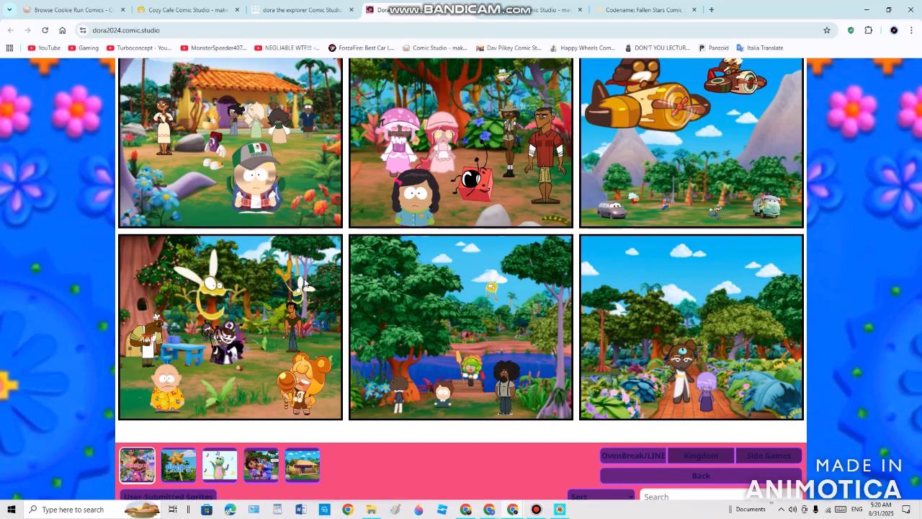
{"action": "scroll", "coordinate": [264, 154], "scroll_direction": "up", "scroll_amount": 1}
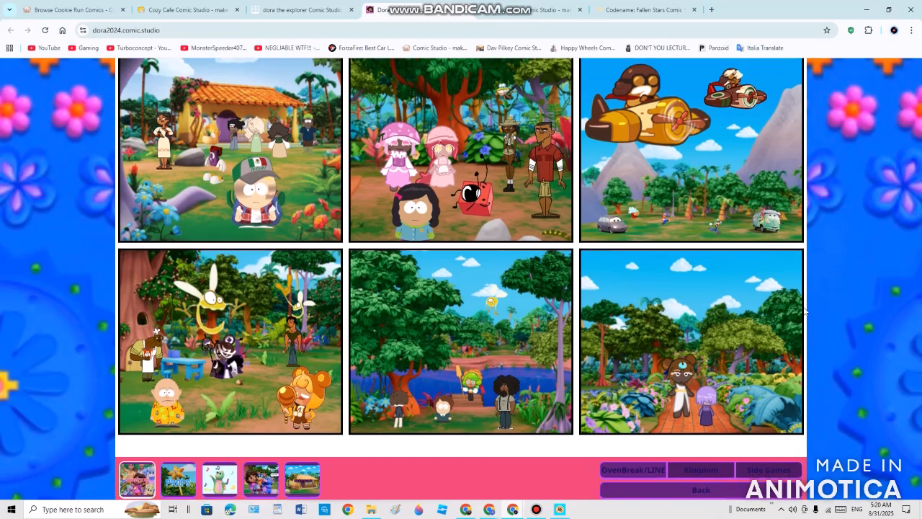
{"action": "scroll", "coordinate": [727, 355], "scroll_direction": "down", "scroll_amount": 2}
{"action": "scroll", "coordinate": [726, 355], "scroll_direction": "up", "scroll_amount": 1}
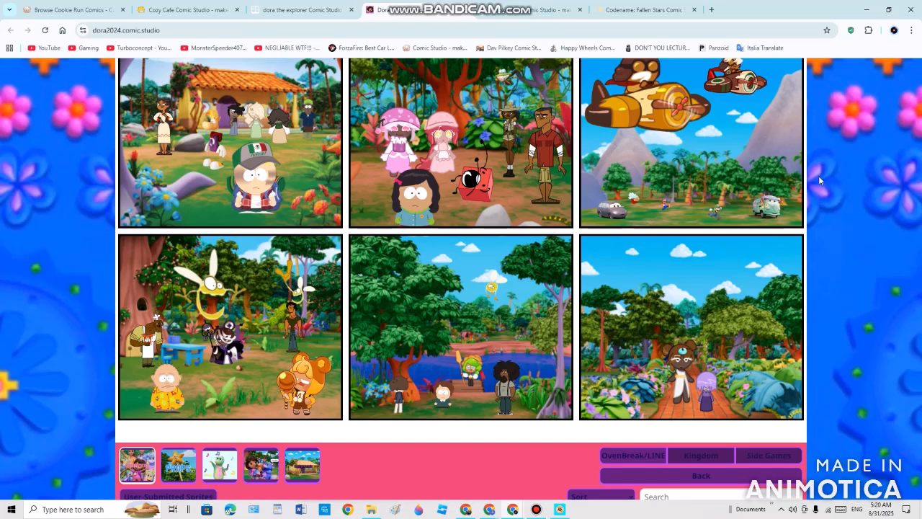
{"action": "scroll", "coordinate": [819, 177], "scroll_direction": "up", "scroll_amount": 1}
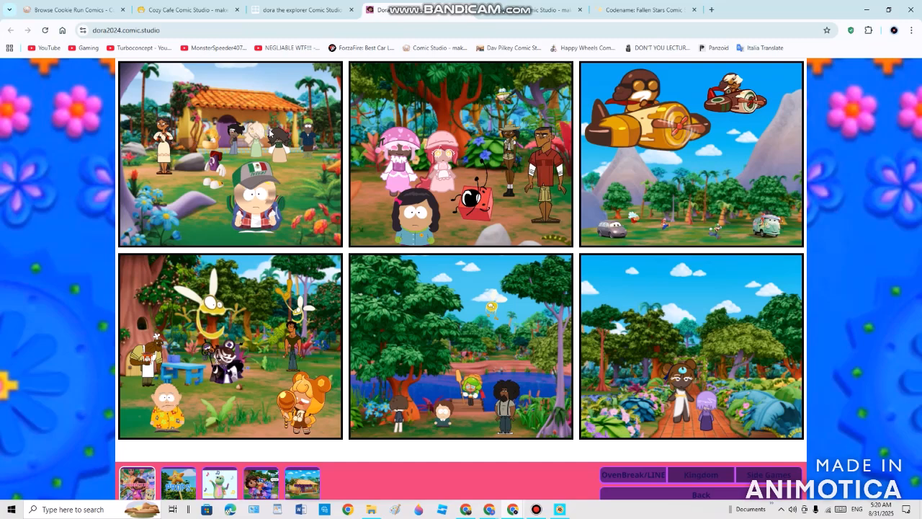
{"action": "scroll", "coordinate": [831, 289], "scroll_direction": "down", "scroll_amount": 2}
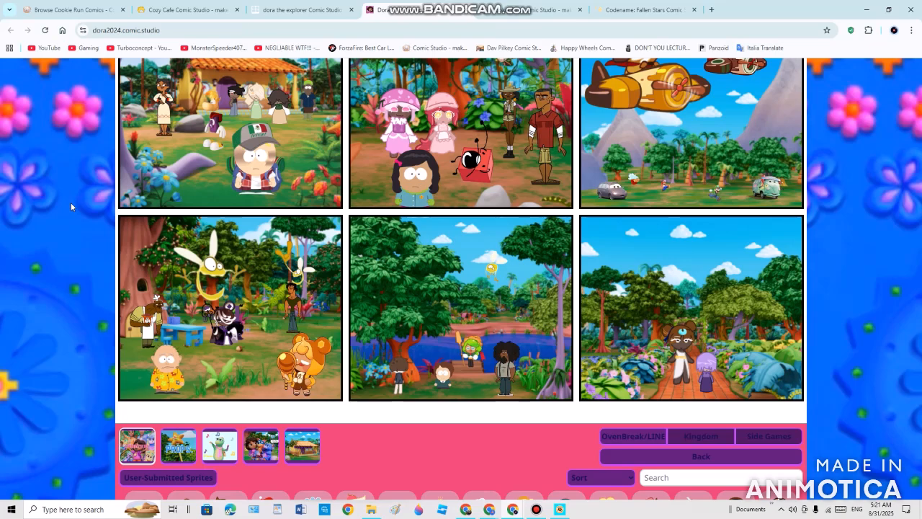
- Return to the main Dora 2024 sprite library and open Total Drama from the next page of the studio crossover list
{"action": "left_click", "coordinate": [651, 459]}
{"action": "scroll", "coordinate": [256, 300], "scroll_direction": "down", "scroll_amount": 3}
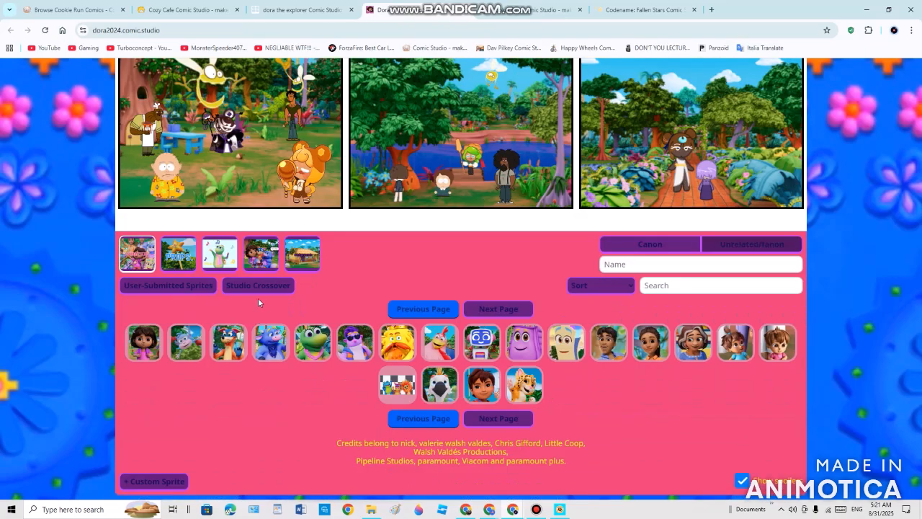
{"action": "scroll", "coordinate": [259, 290], "scroll_direction": "down", "scroll_amount": 5}
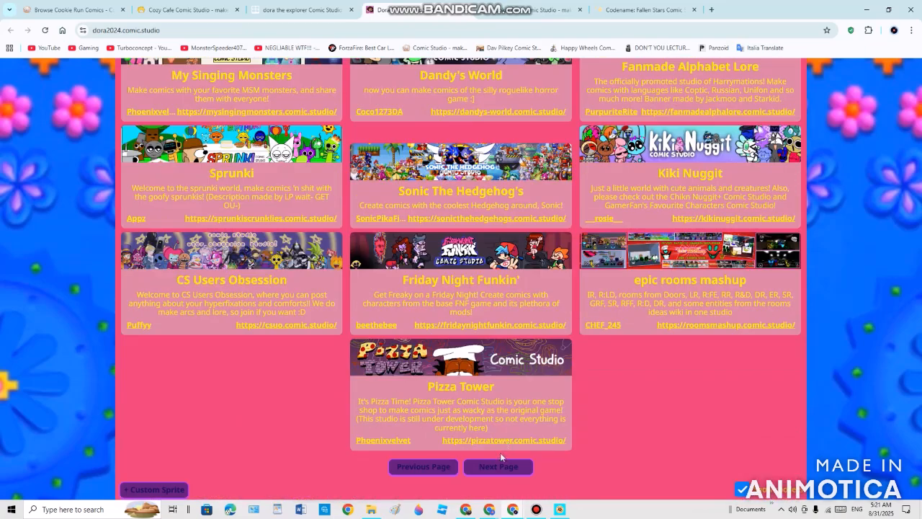
{"action": "left_click", "coordinate": [493, 466]}
{"action": "scroll", "coordinate": [420, 419], "scroll_direction": "down", "scroll_amount": 2}
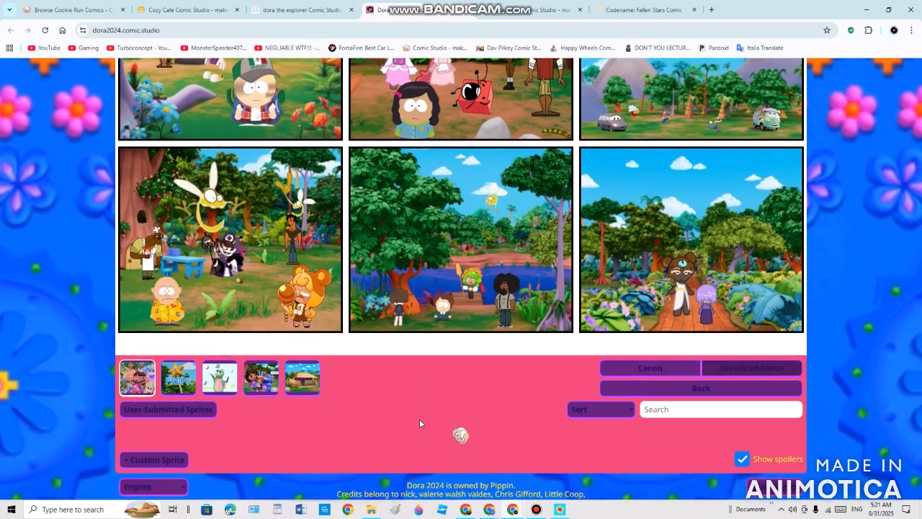
{"action": "scroll", "coordinate": [418, 409], "scroll_direction": "down", "scroll_amount": 4}
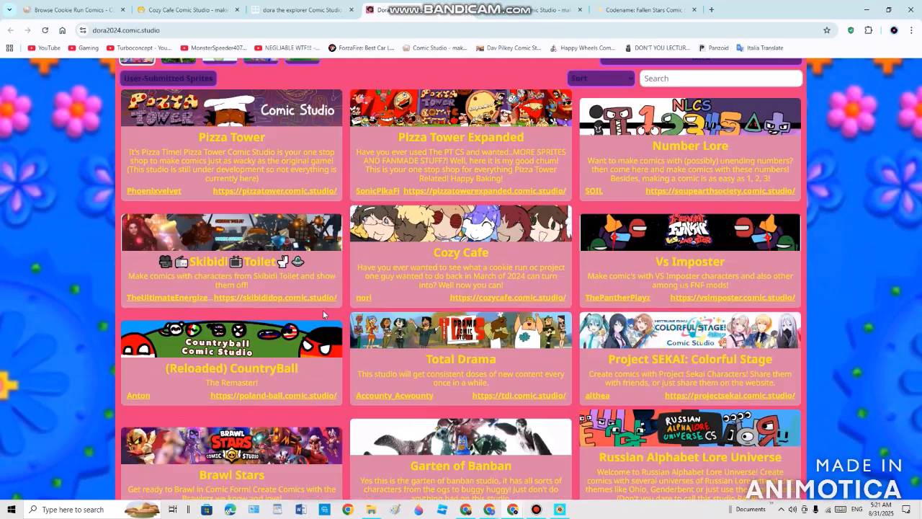
{"action": "left_click", "coordinate": [412, 332]}
- Open the Pahkitew Island cast in Total Drama's Gen 2 + 3 section and view it alongside the comic panels
{"action": "scroll", "coordinate": [591, 191], "scroll_direction": "up", "scroll_amount": 1}
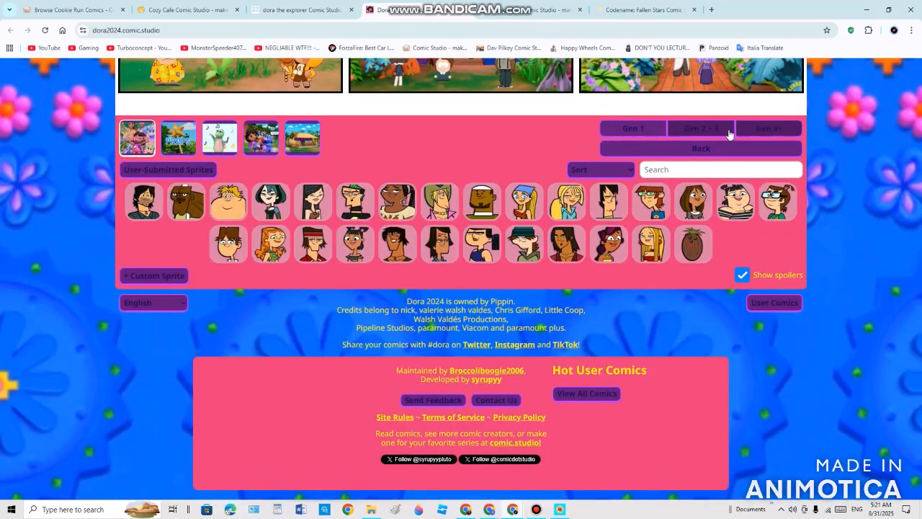
{"action": "left_click", "coordinate": [729, 131]}
{"action": "left_click", "coordinate": [480, 197]}
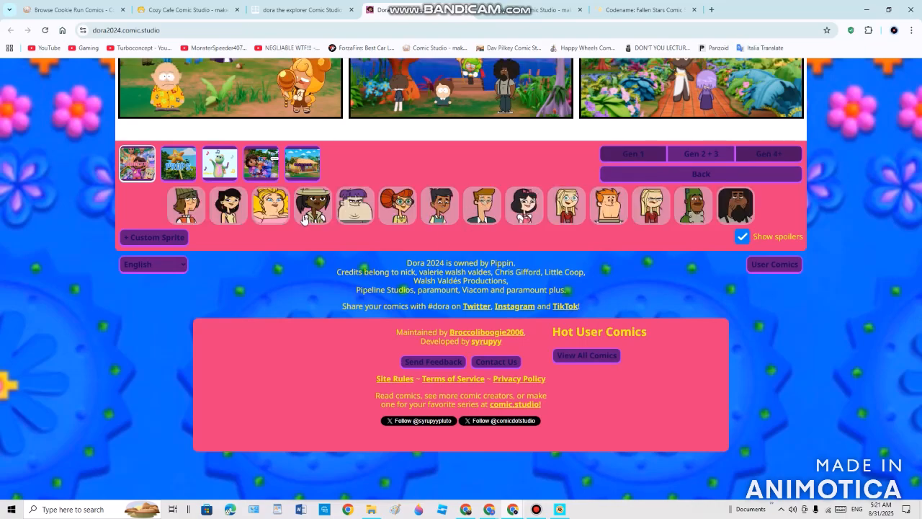
{"action": "scroll", "coordinate": [881, 242], "scroll_direction": "up", "scroll_amount": 2}
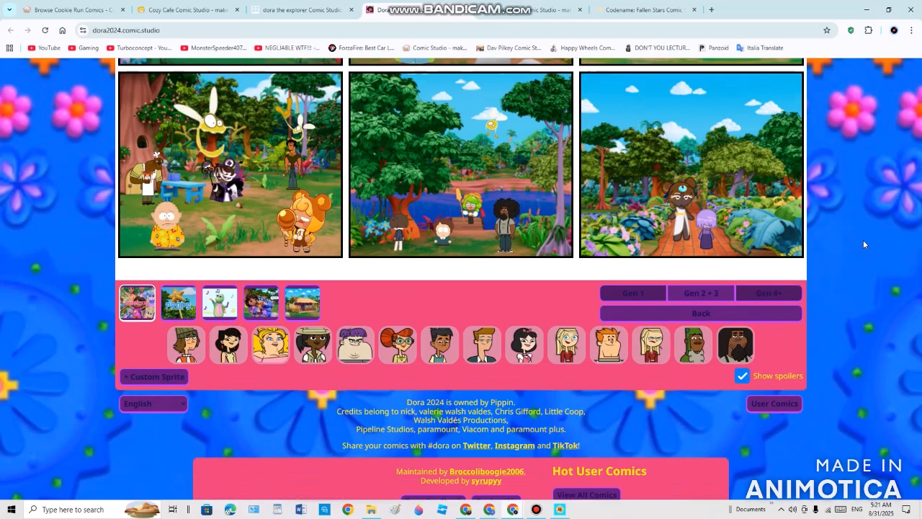
{"action": "scroll", "coordinate": [851, 238], "scroll_direction": "up", "scroll_amount": 3}
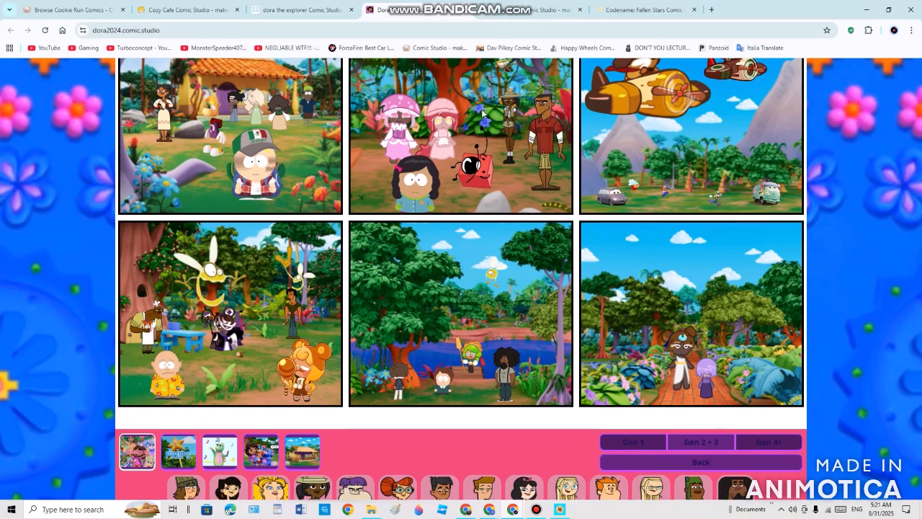
{"action": "scroll", "coordinate": [497, 115], "scroll_direction": "down", "scroll_amount": 1}
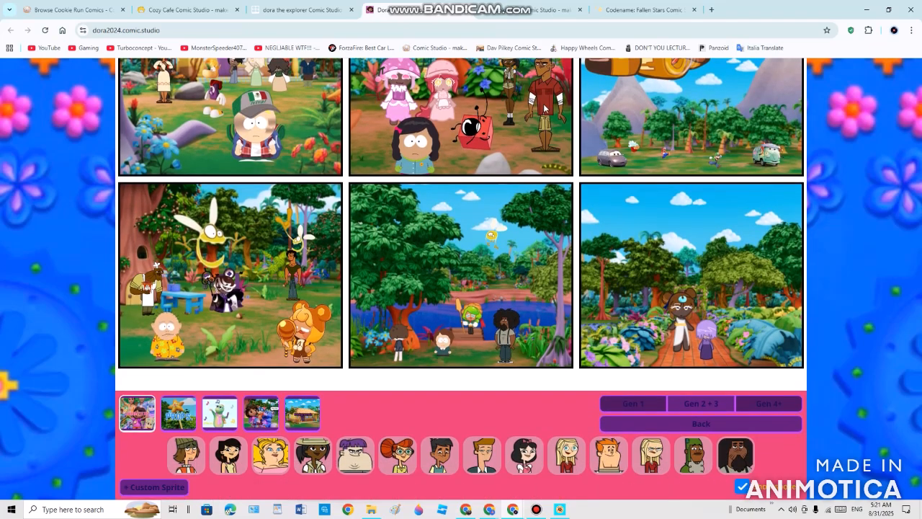
{"action": "scroll", "coordinate": [585, 301], "scroll_direction": "down", "scroll_amount": 1}
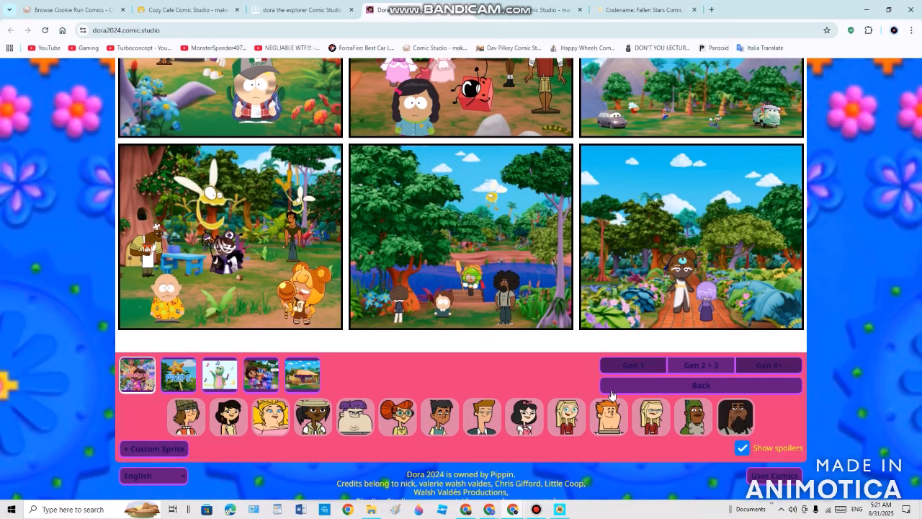
- Leave the Pahkitew Island cast, search the sprites for "cookie", and return to the main sprite library
{"action": "left_click", "coordinate": [611, 390]}
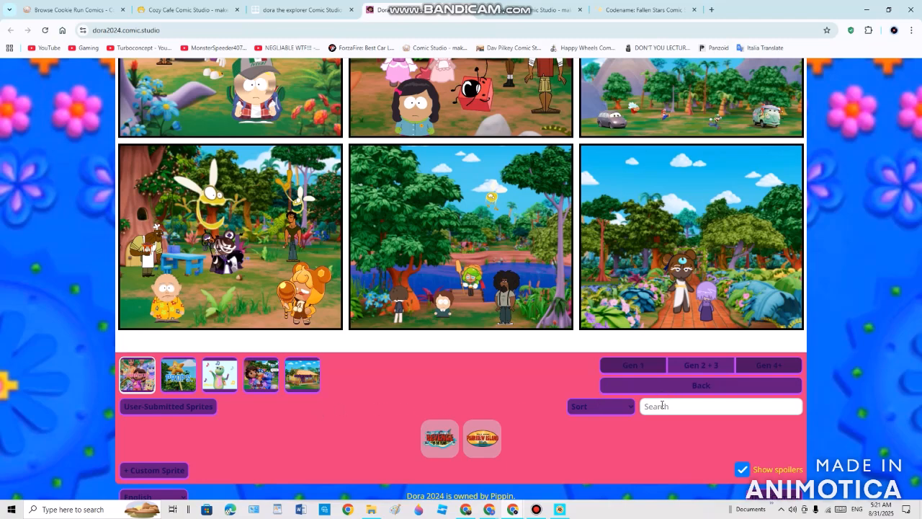
{"action": "left_click", "coordinate": [662, 406]}
{"action": "type", "text": "cookie"}
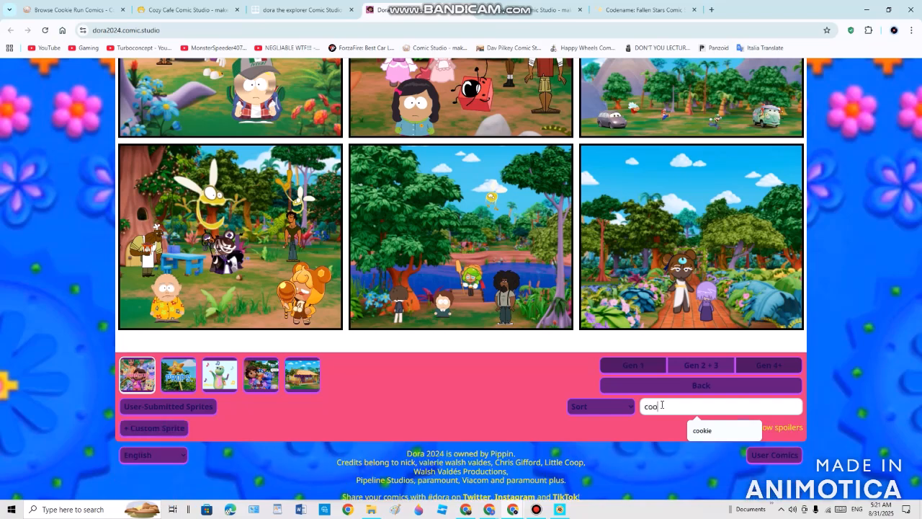
{"action": "left_click", "coordinate": [637, 389]}
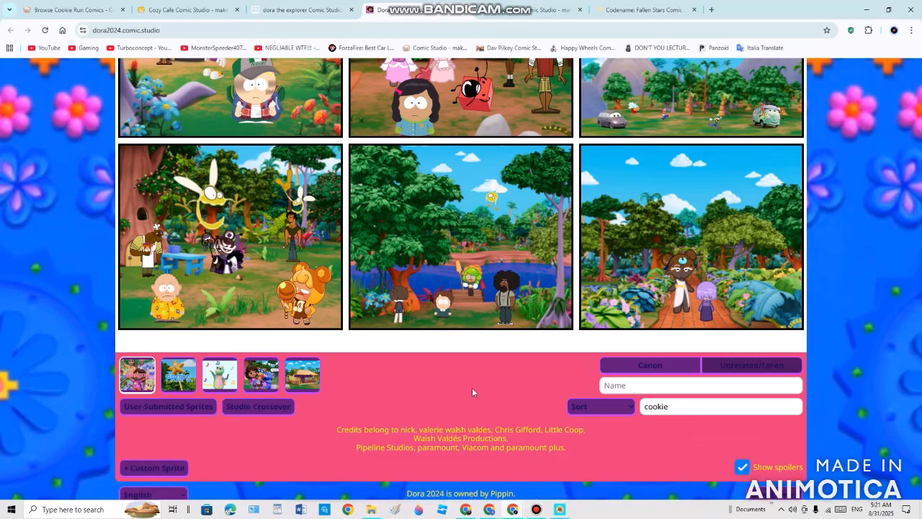
- Read the credits text in the sprite library, highlighting all three of its lines and deselecting them
{"action": "left_click_drag", "start_coordinate": [324, 425], "coordinate": [606, 457]}
{"action": "scroll", "coordinate": [600, 455], "scroll_direction": "down", "scroll_amount": 1}
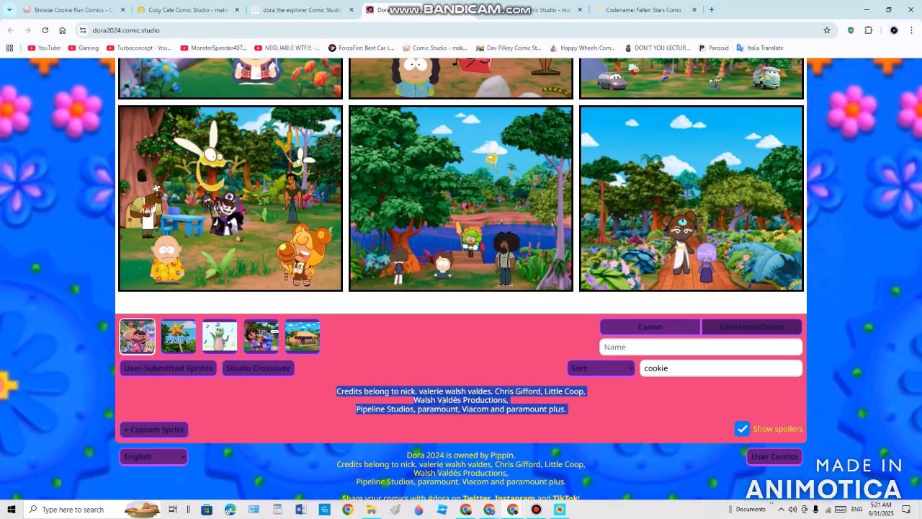
{"action": "left_click", "coordinate": [443, 401]}
{"action": "left_click_drag", "start_coordinate": [337, 393], "coordinate": [583, 433]}
{"action": "left_click", "coordinate": [559, 403]}
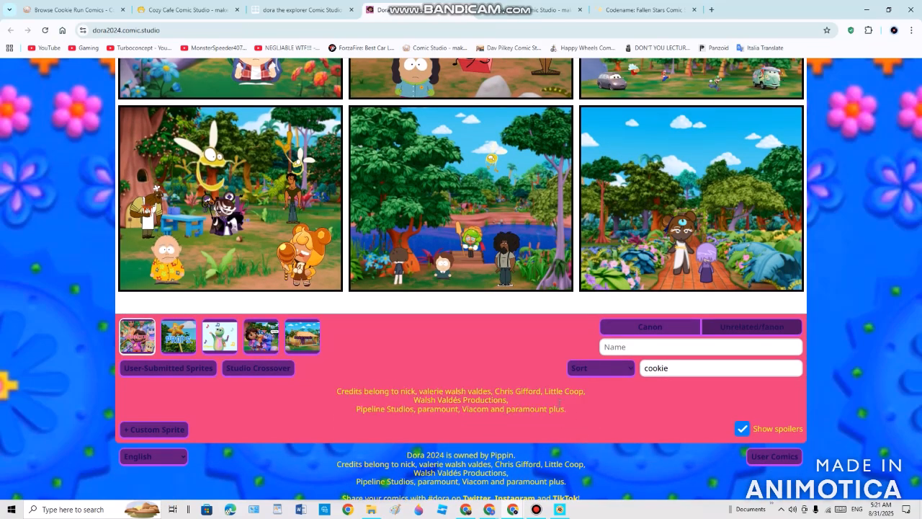
- Clear the sprite search and show the Dora 2024 page in full screen with the comic panels in view
{"action": "scroll", "coordinate": [668, 422], "scroll_direction": "up", "scroll_amount": 2}
{"action": "double_click", "coordinate": [656, 445]}
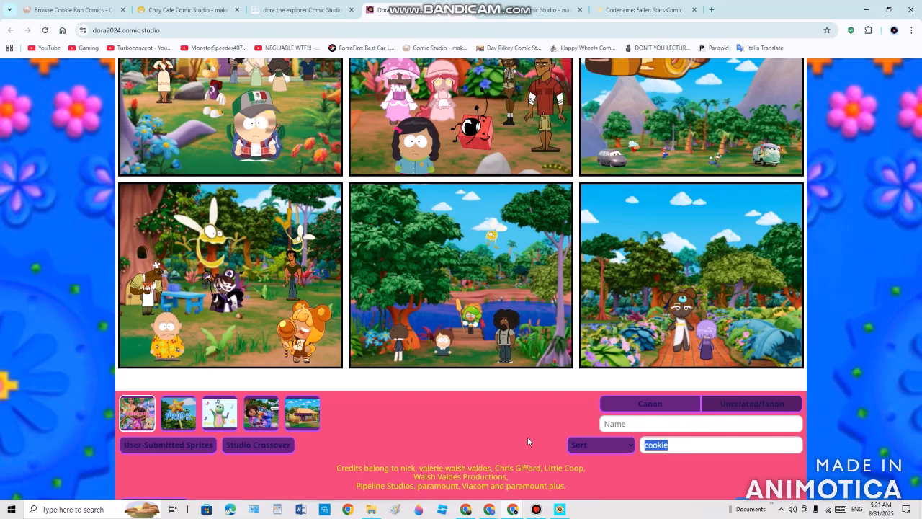
{"action": "key", "text": "BackSpace"}
{"action": "key", "text": "F11"}
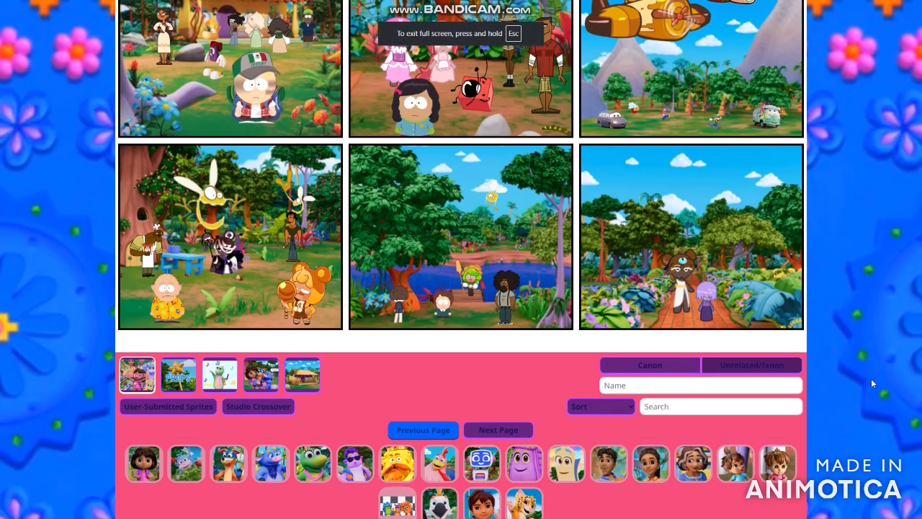
{"action": "scroll", "coordinate": [872, 378], "scroll_direction": "up", "scroll_amount": 2}
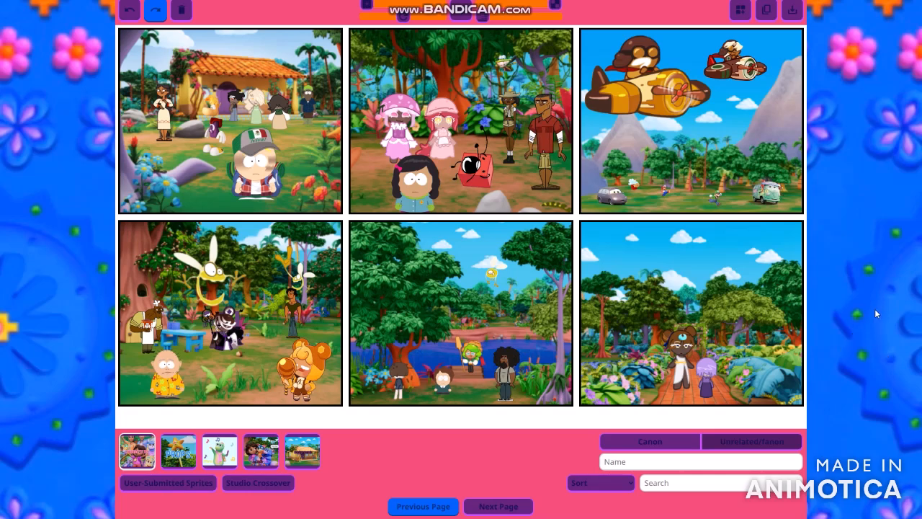
- Open the Cookie Run crossover sprites, search for "lily", and open the cookie wearing a white flower hat
{"action": "left_click", "coordinate": [287, 487]}
{"action": "left_click", "coordinate": [279, 508]}
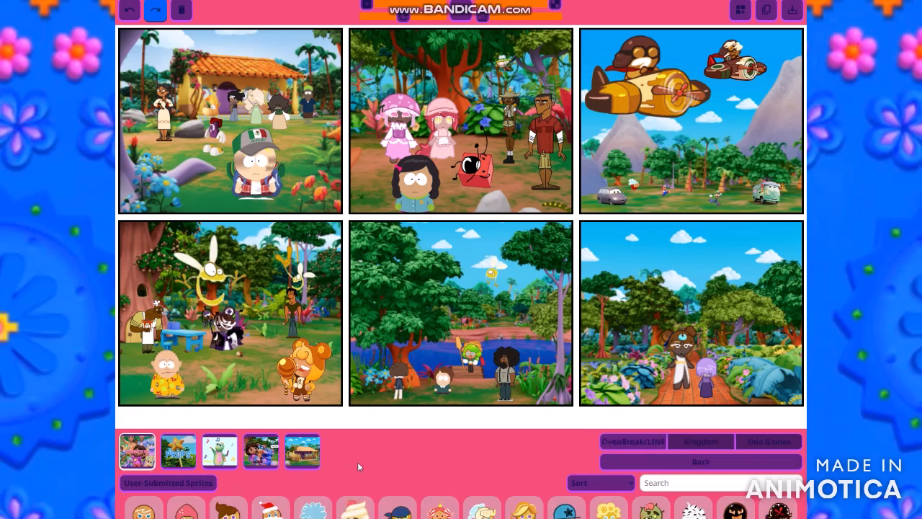
{"action": "left_click", "coordinate": [674, 485]}
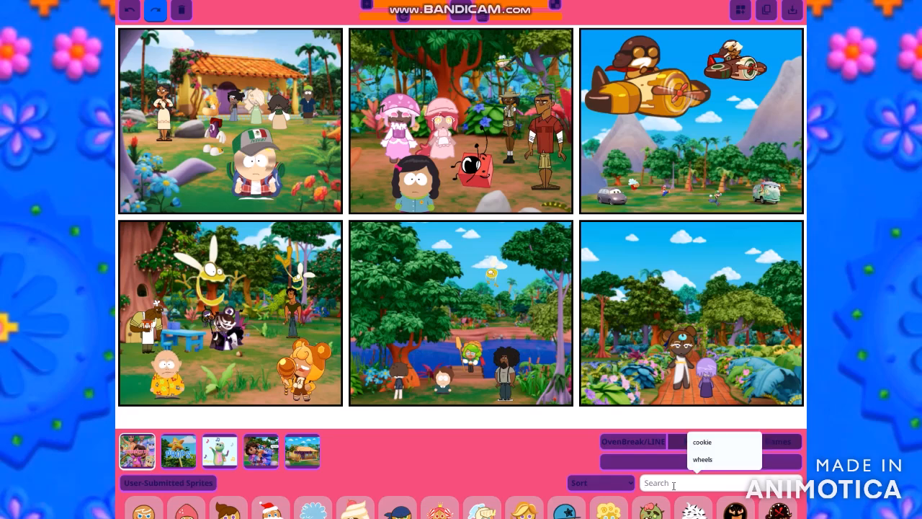
{"action": "type", "text": "lily"}
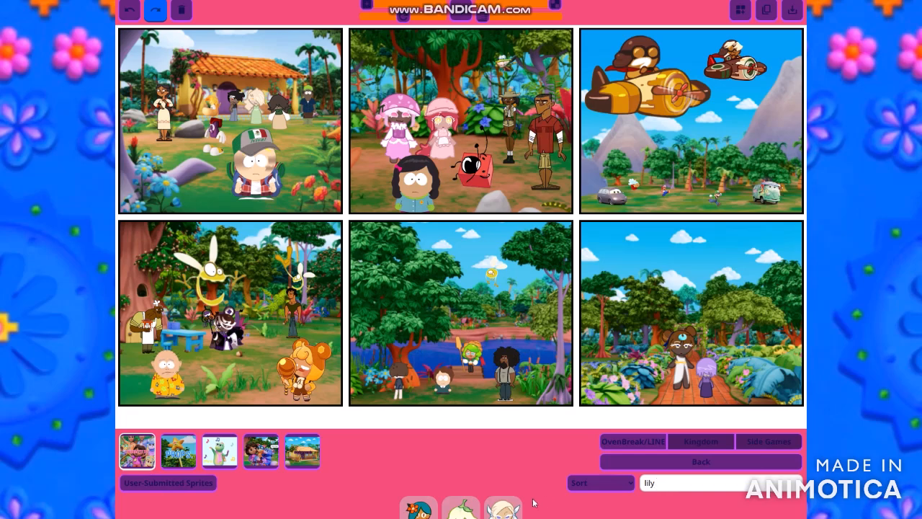
{"action": "left_click", "coordinate": [476, 506]}
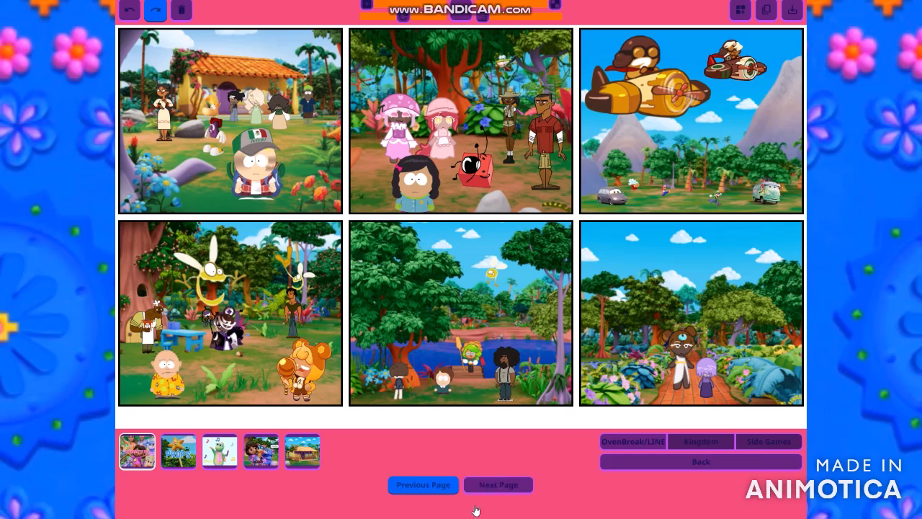
- Place the flower-hatted cookie sprite with two glowing flowers in the sixth panel's sky, and return to the Cookie Run character list
{"action": "scroll", "coordinate": [440, 452], "scroll_direction": "down", "scroll_amount": 1}
{"action": "left_click", "coordinate": [466, 467]}
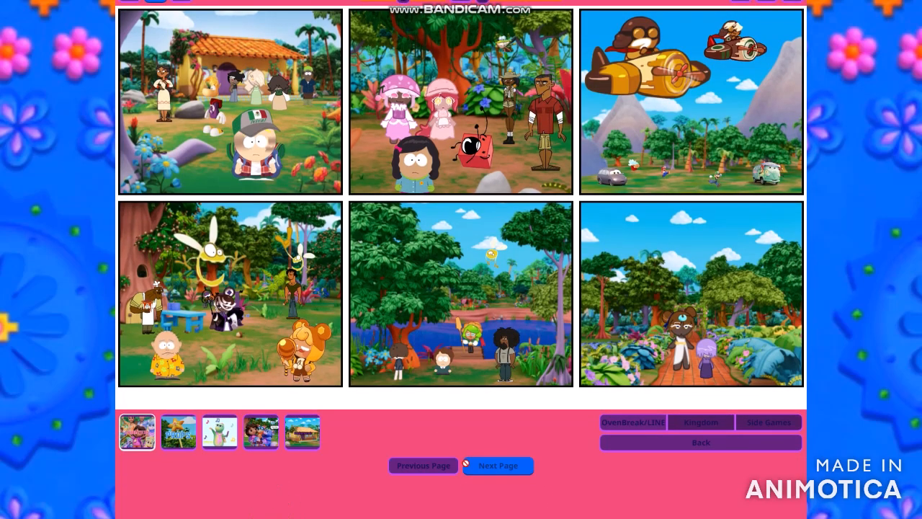
{"action": "left_click", "coordinate": [453, 468]}
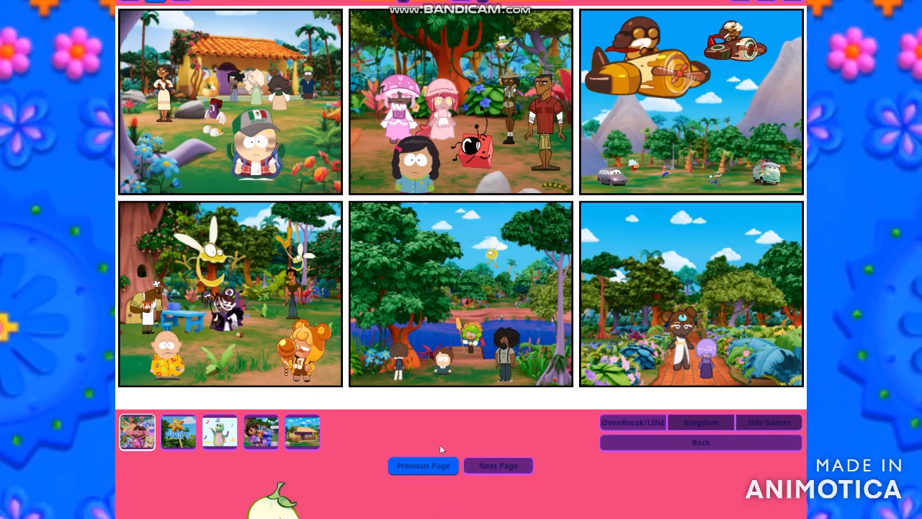
{"action": "scroll", "coordinate": [440, 432], "scroll_direction": "down", "scroll_amount": 3}
{"action": "scroll", "coordinate": [434, 382], "scroll_direction": "down", "scroll_amount": 6}
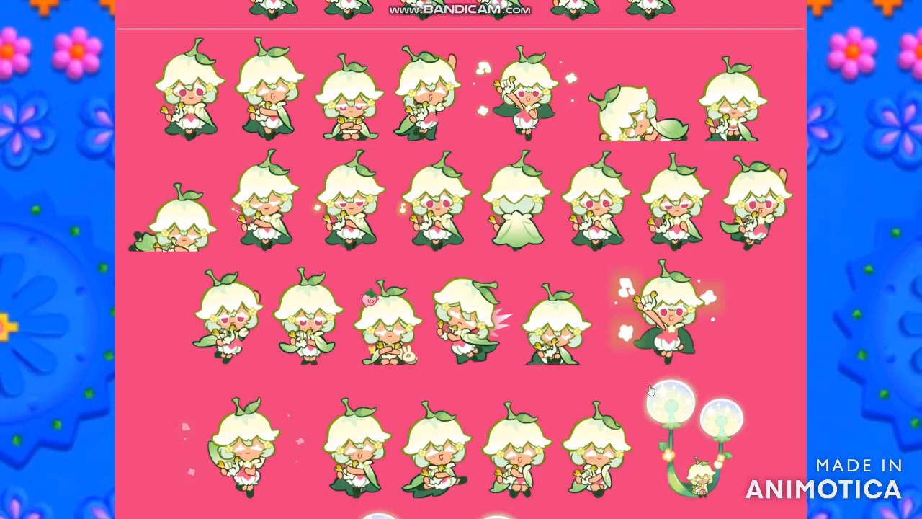
{"action": "left_click", "coordinate": [658, 406]}
{"action": "left_click_drag", "start_coordinate": [467, 353], "coordinate": [691, 276]}
{"action": "left_click", "coordinate": [917, 265]}
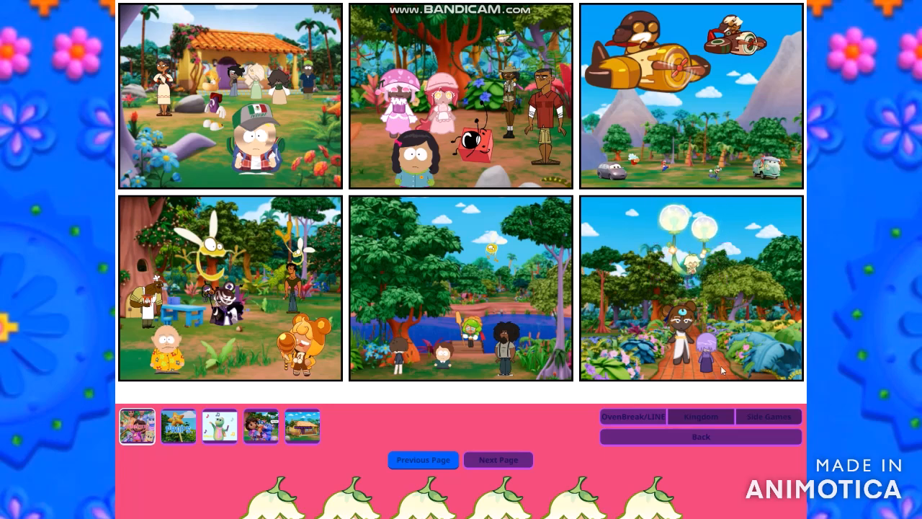
{"action": "left_click", "coordinate": [688, 437]}
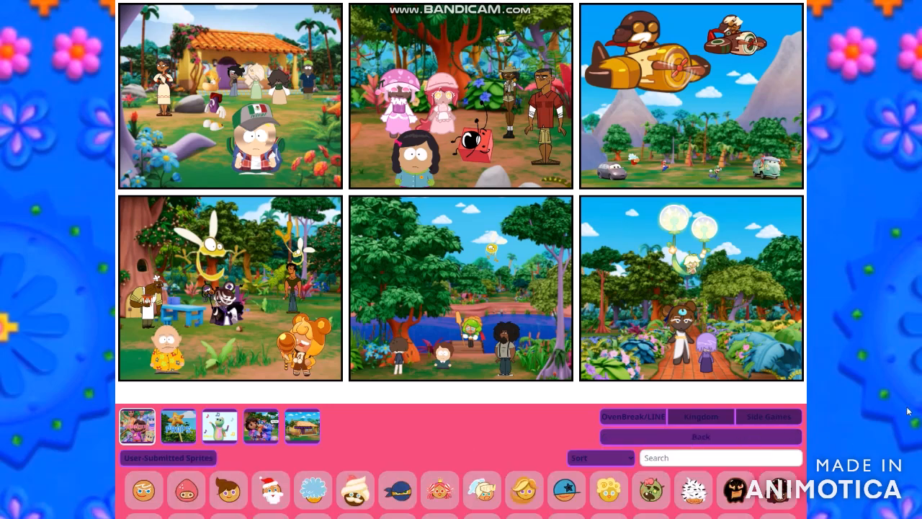
{"action": "scroll", "coordinate": [911, 403], "scroll_direction": "up", "scroll_amount": 1}
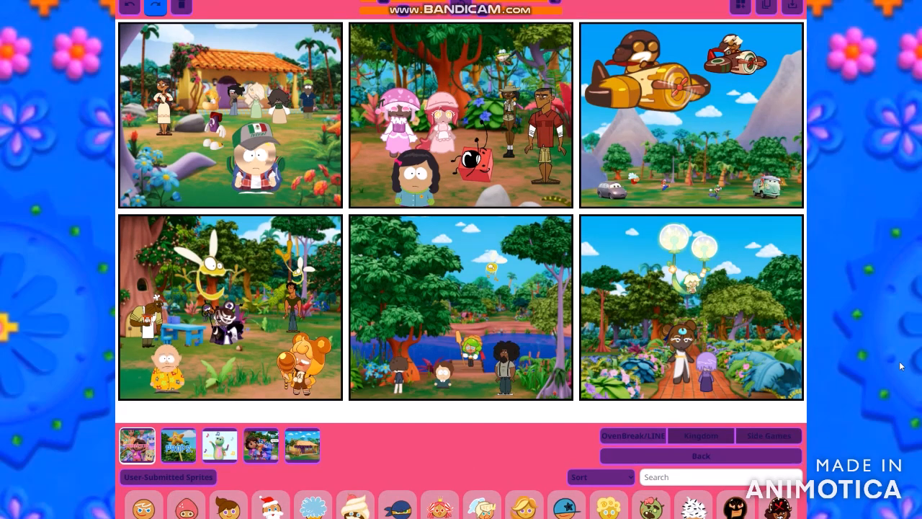